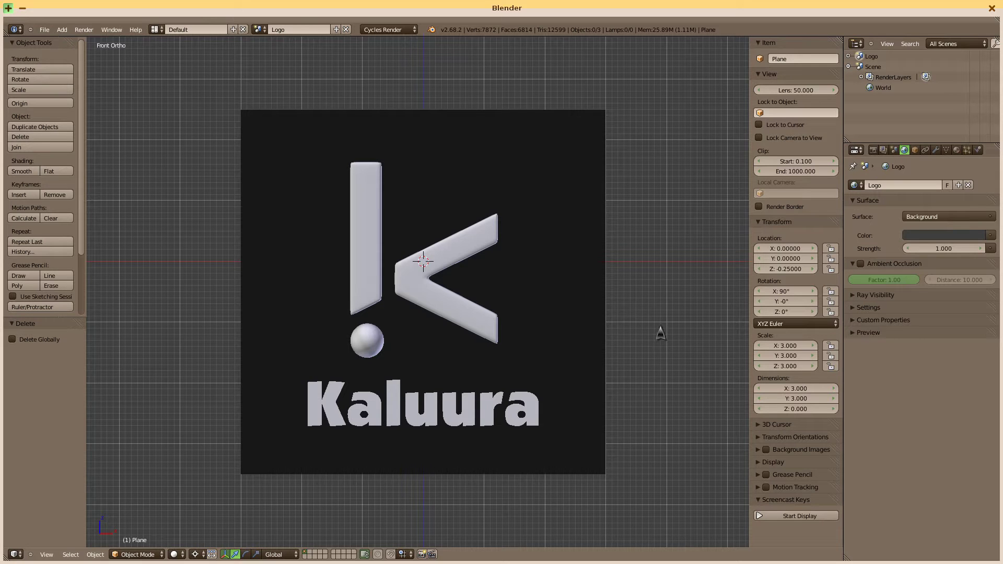
- Switch the active scene from Logo to the empty scene named 'Scene'
left_click(259, 29)
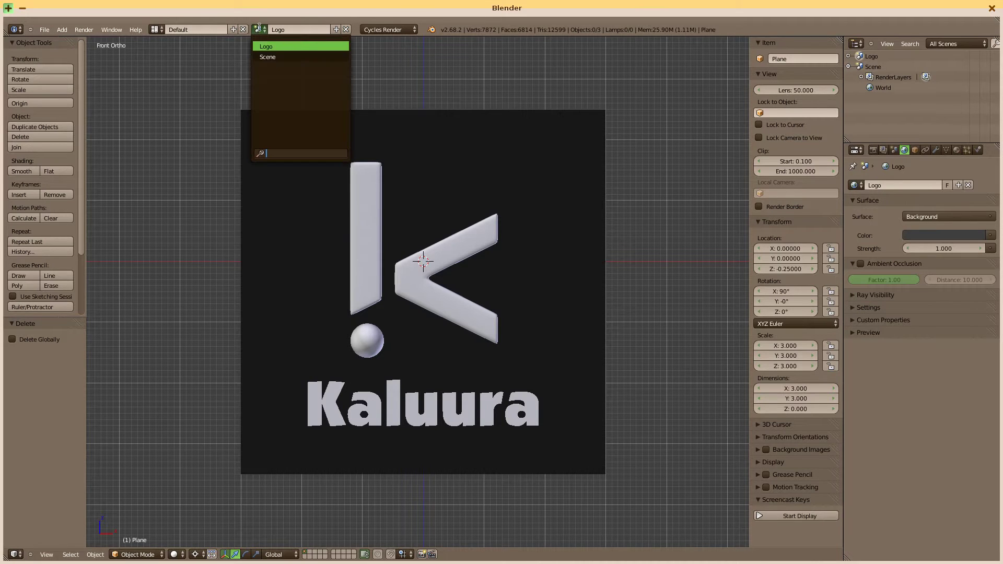
left_click(268, 57)
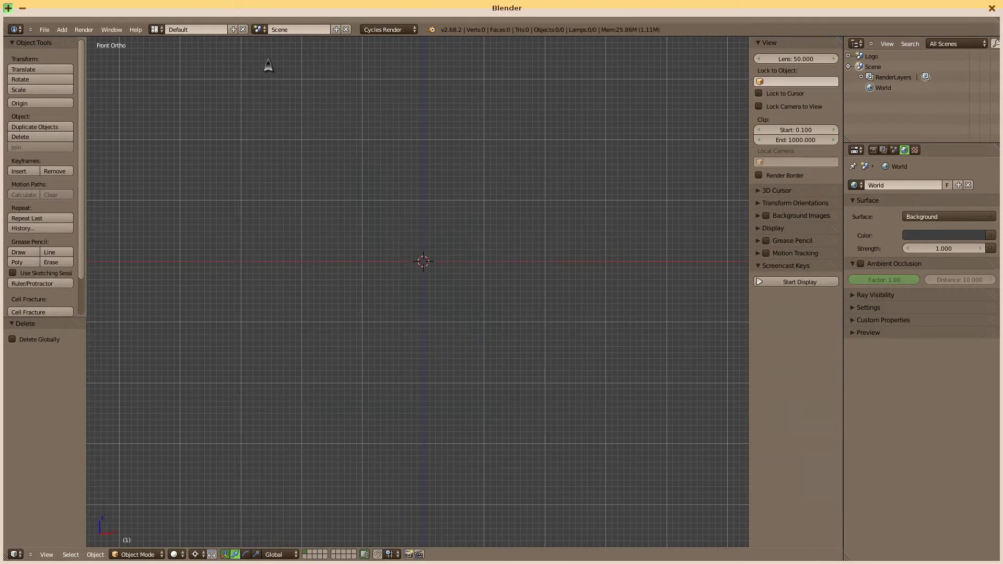
- Turn on the on-screen key display, add a circle mesh and enter Edit Mode
left_click(797, 282)
left_click(758, 269)
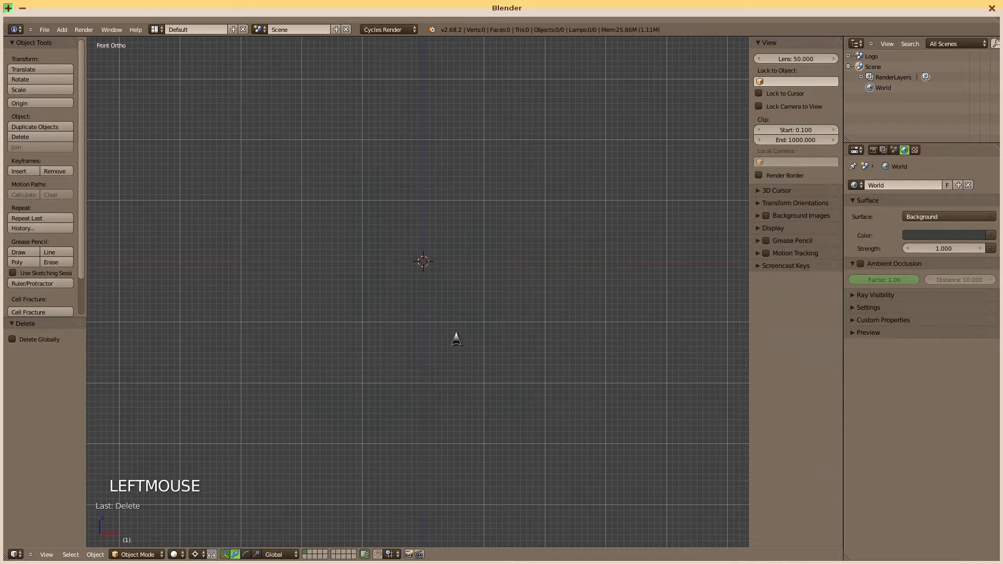
key("shift+a")
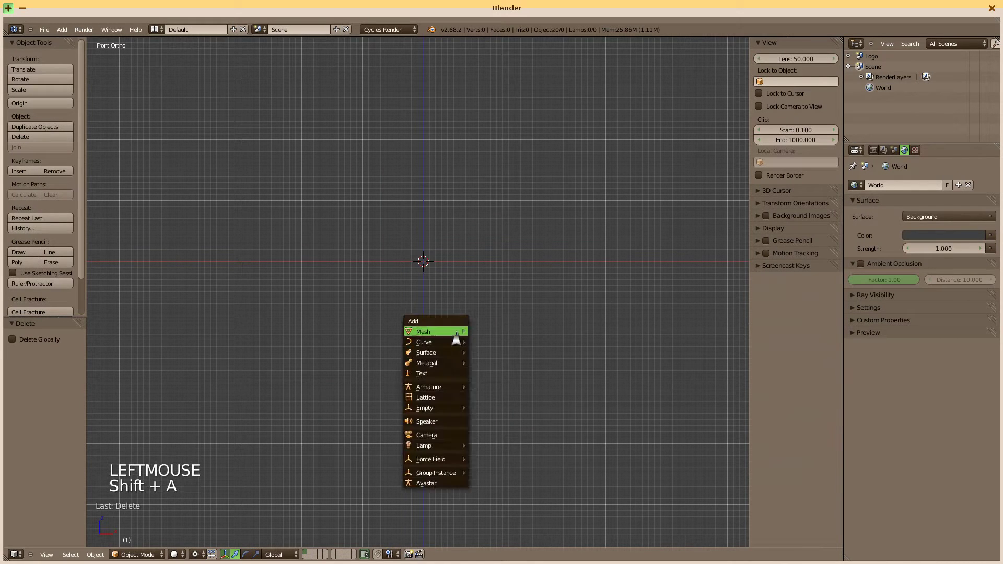
mouse_move(455, 333)
left_click(492, 354)
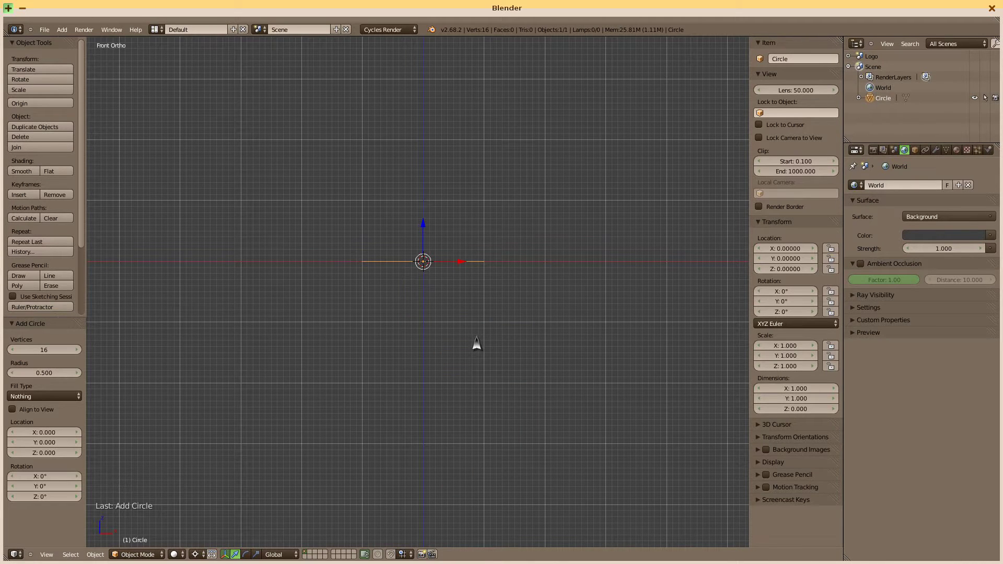
key("Tab")
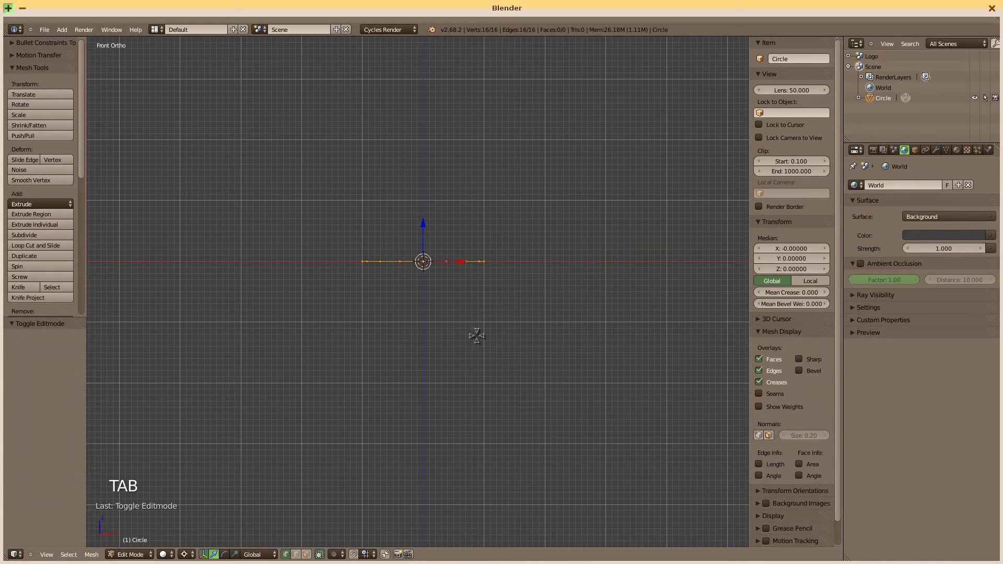
- Rotate the circle 90° about X so it stands upright facing the front view
key("r")
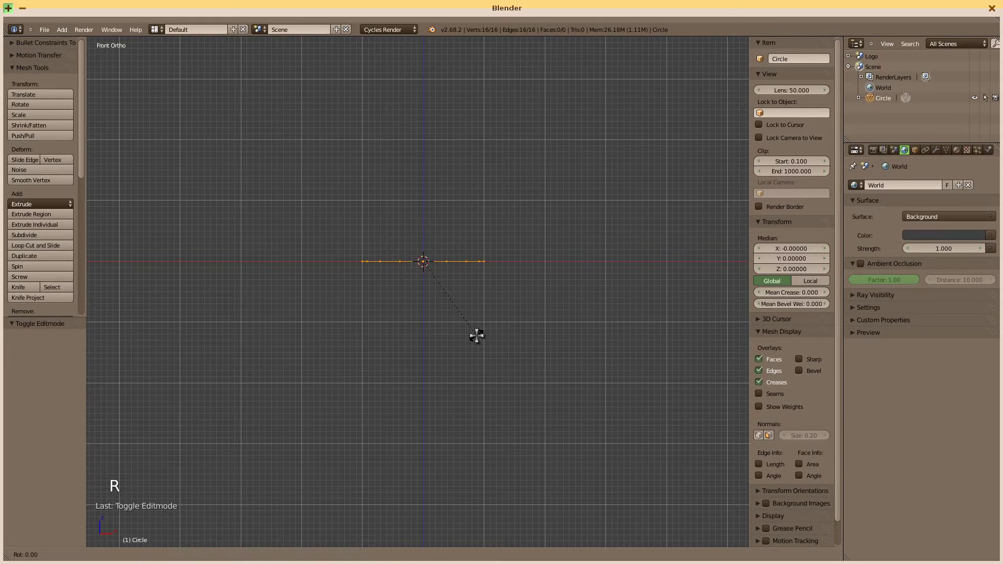
key("x")
key("9")
key("0")
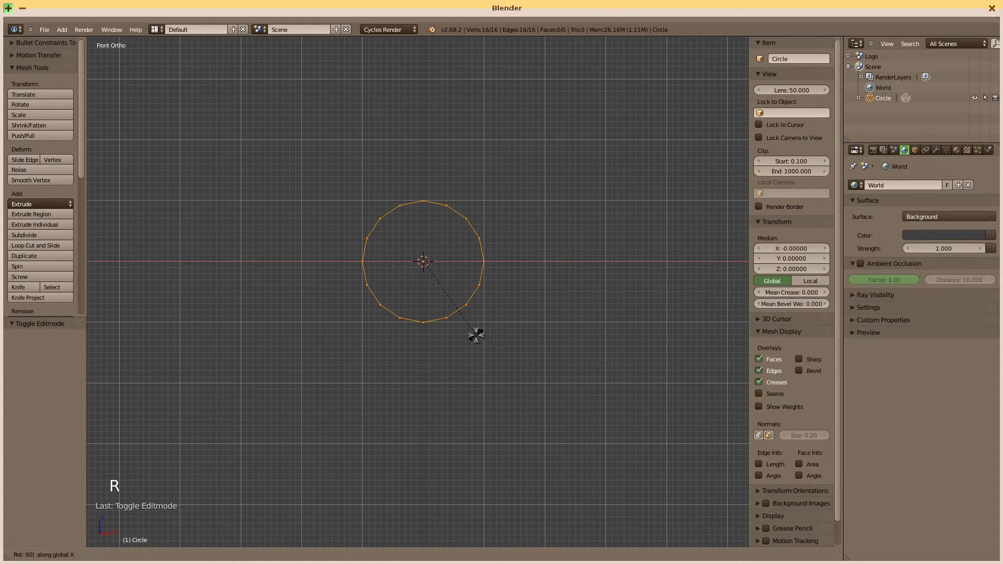
key("Return")
key("a")
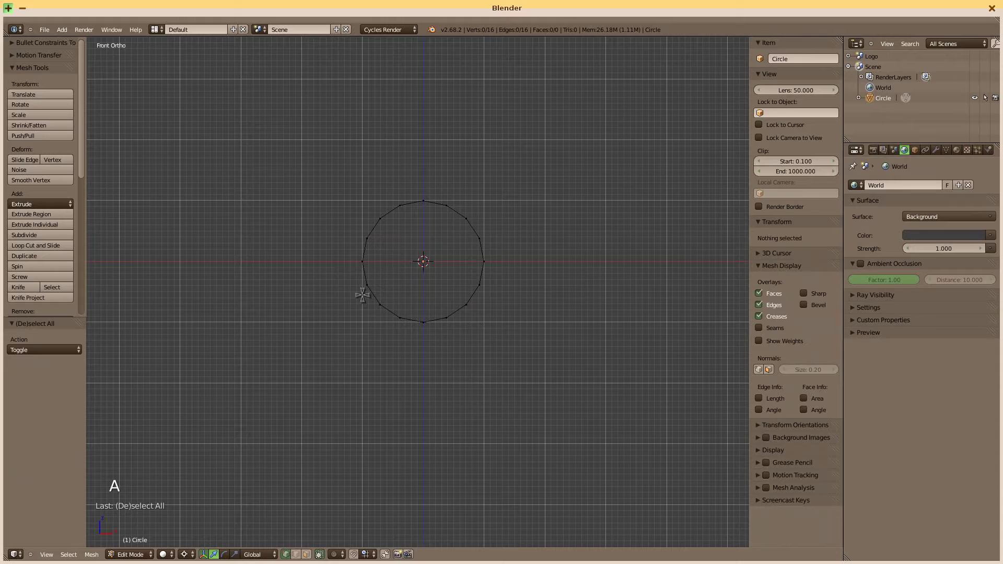
- Lower the five bottom vertices 0.5 on Z and narrow them to 0.677 on X
key("b")
left_click_drag(363, 294, 502, 342)
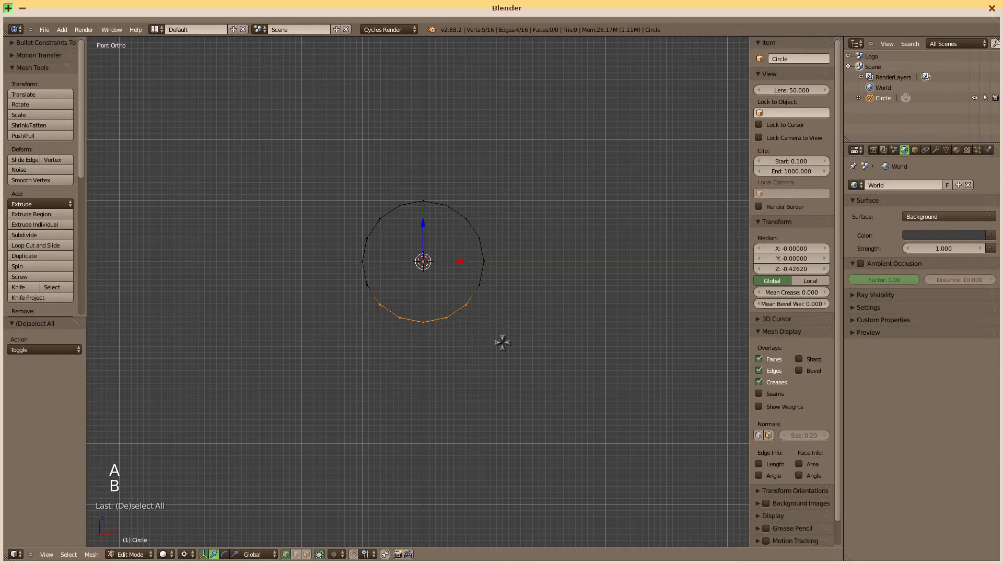
left_click_drag(424, 228, 414, 287, "ctrl")
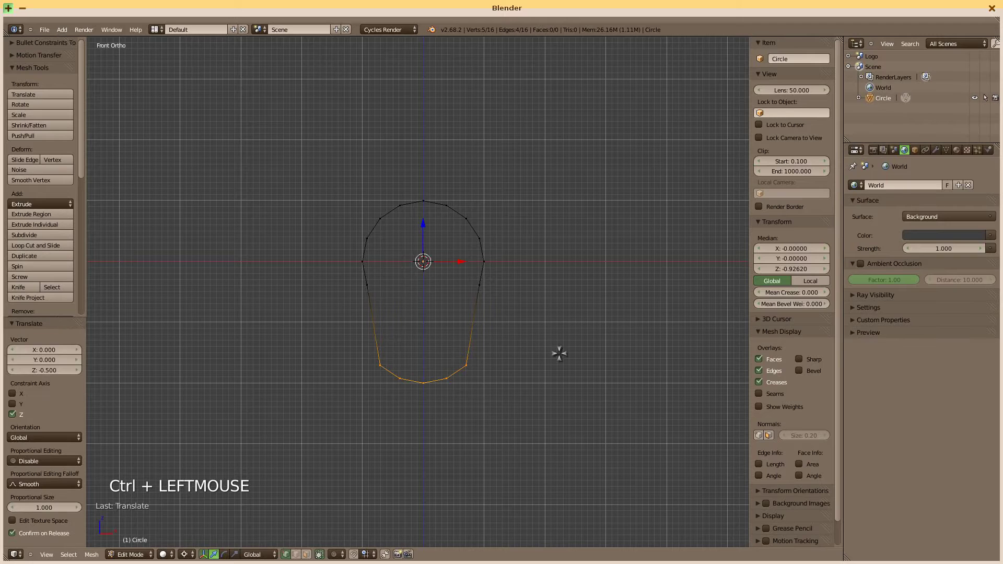
key("s")
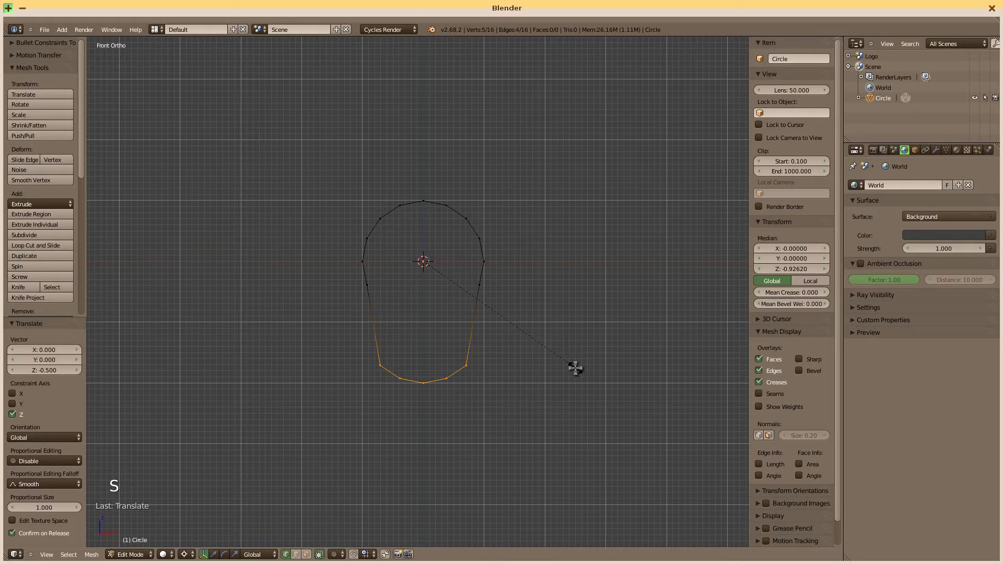
key("x")
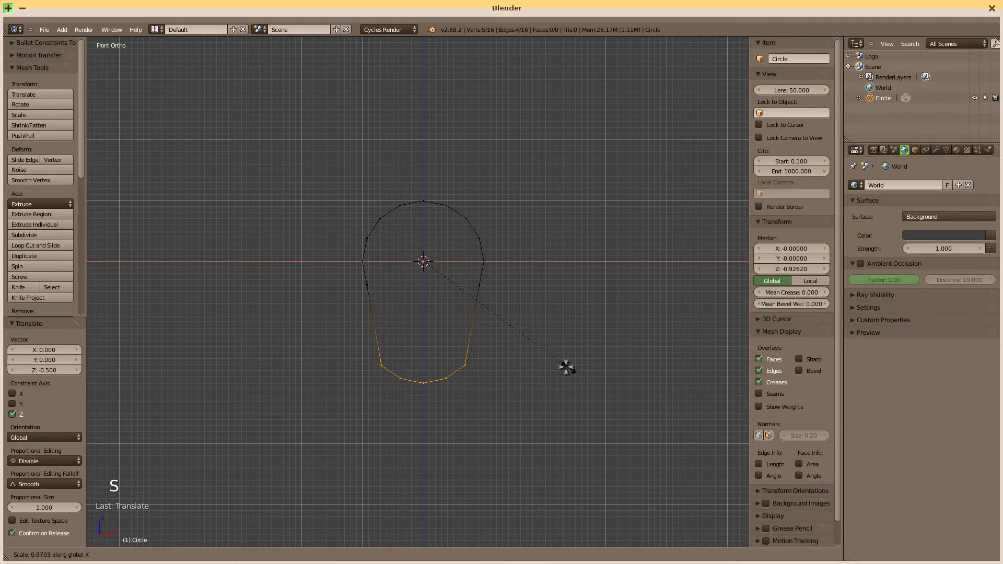
left_click(511, 351)
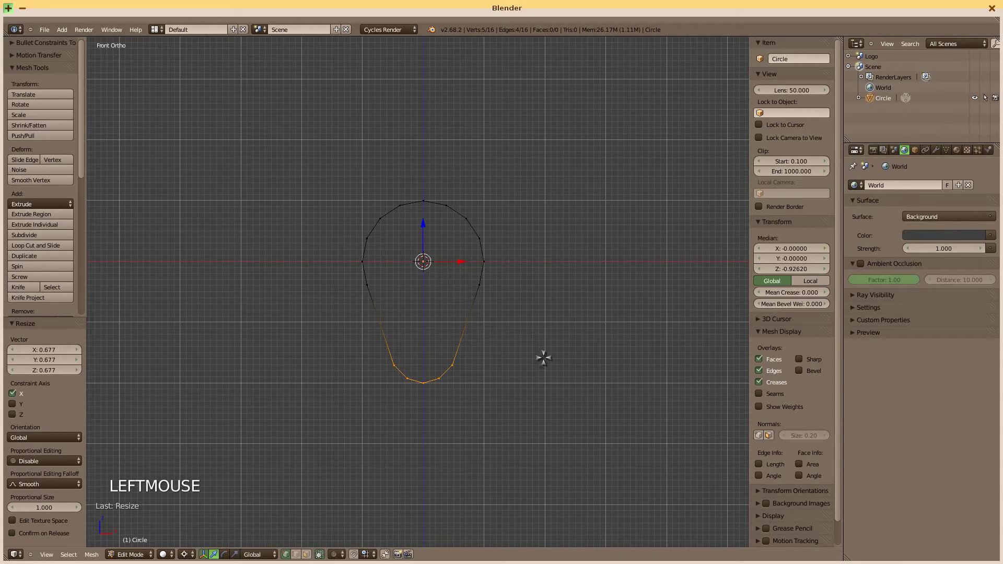
key("a")
key("a")
key("a")
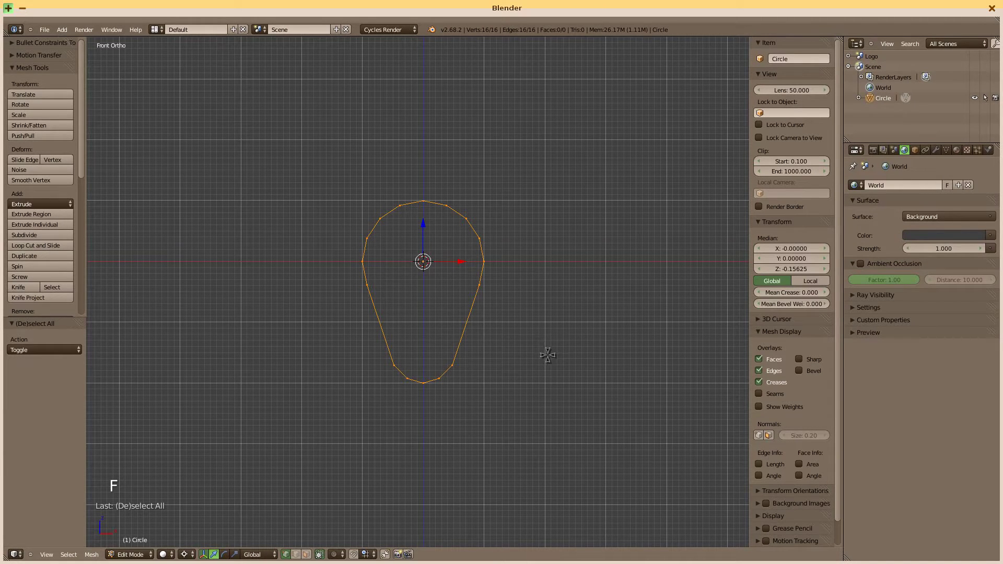
- Fill the teardrop outline with a face and inset it by 0.1495
key("f")
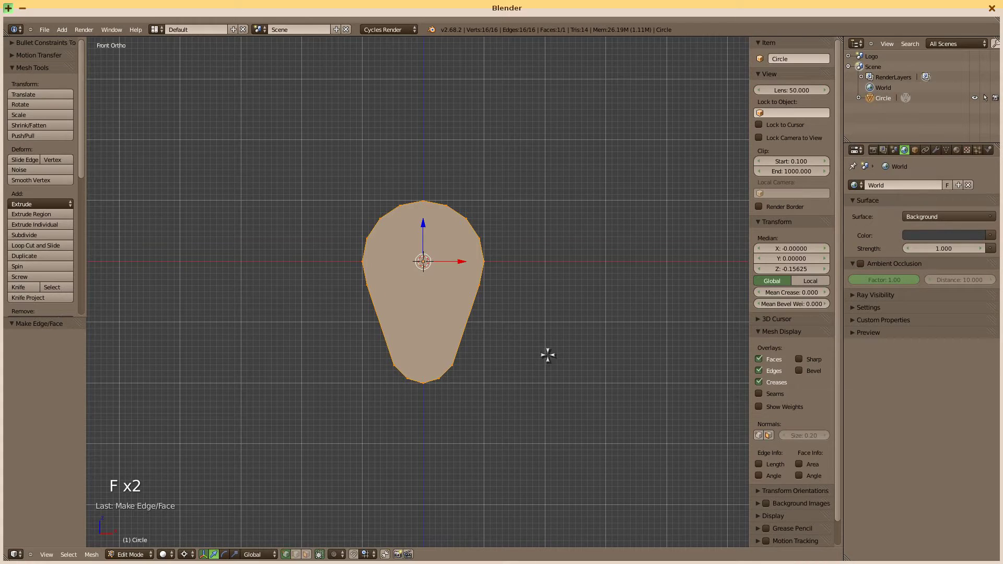
key("i")
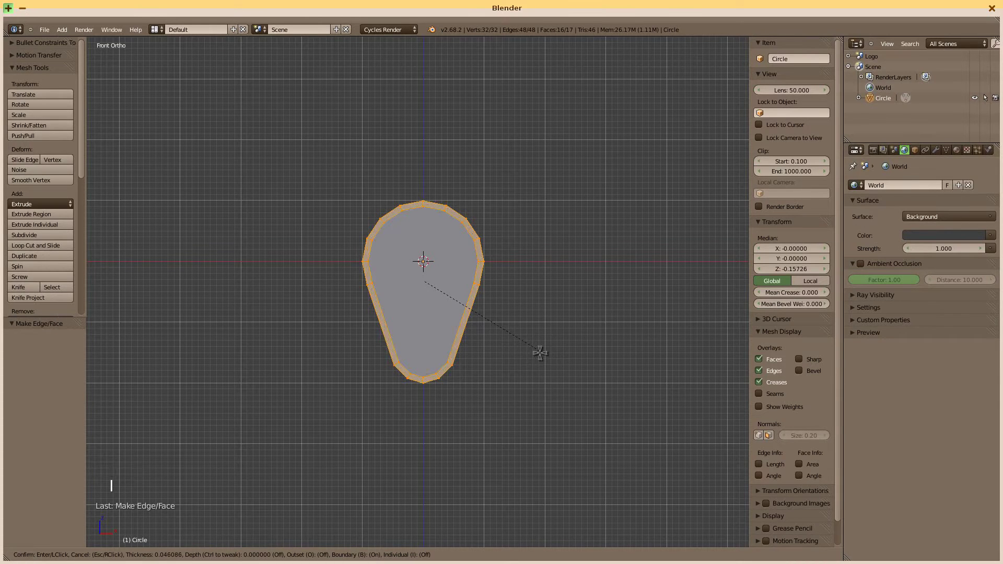
left_click(531, 350)
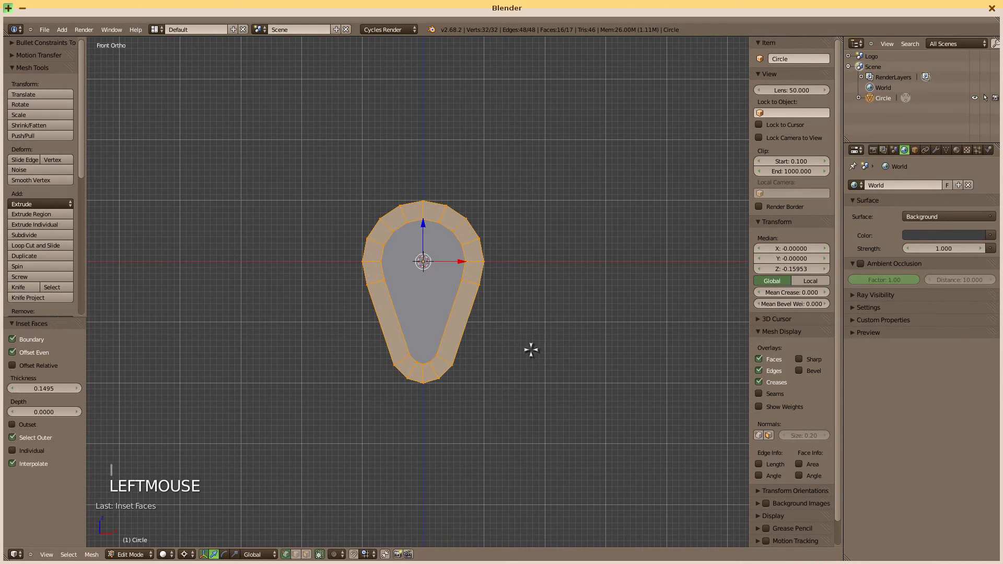
- Delete the inner face to leave a 16-face ring, returning to vertex select
left_click(307, 555)
right_click(438, 288)
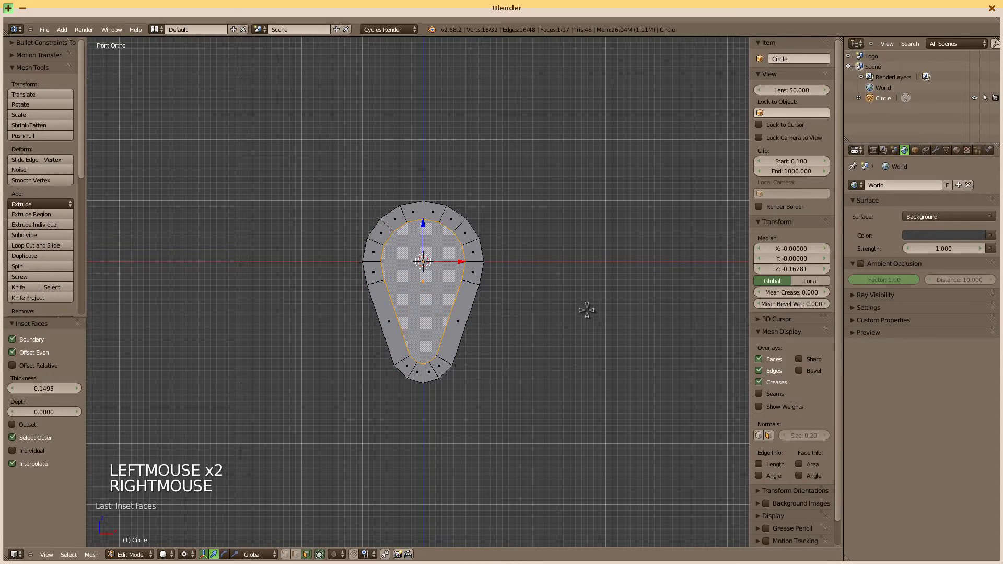
key("x")
left_click(587, 310)
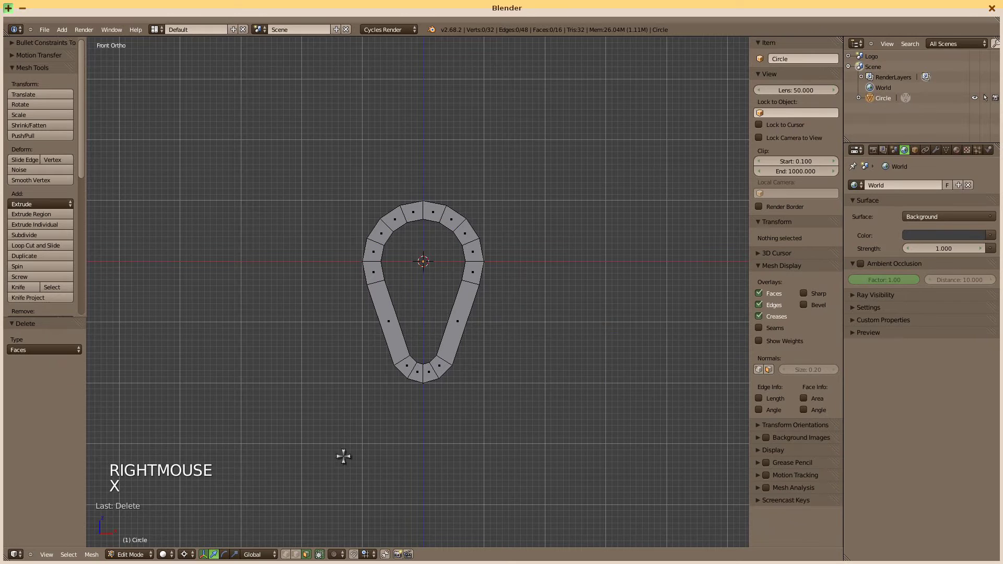
left_click(286, 555)
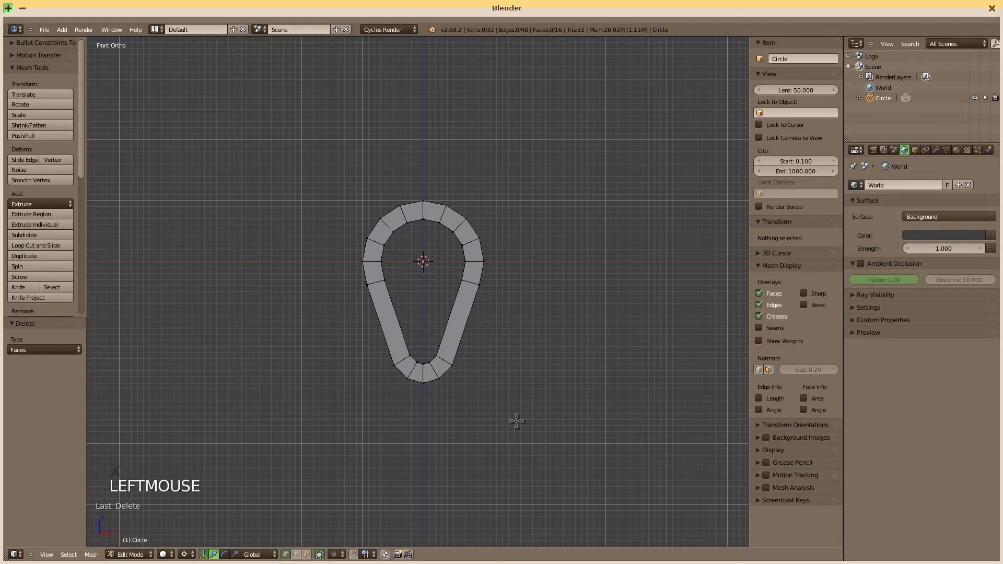
- Snap the 3D cursor to the ring's bottom vertex
right_click(424, 382)
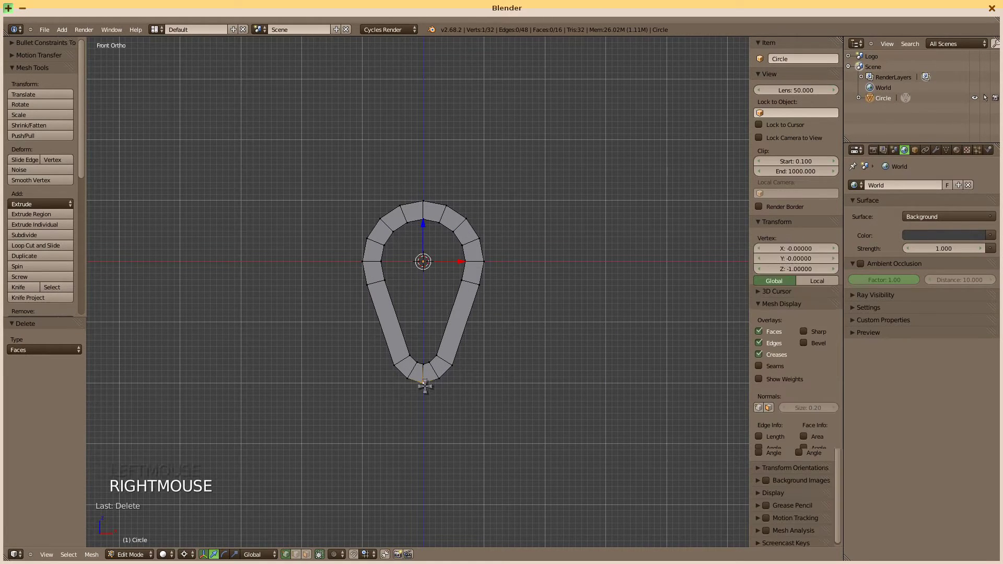
key("shift+s")
left_click(519, 404)
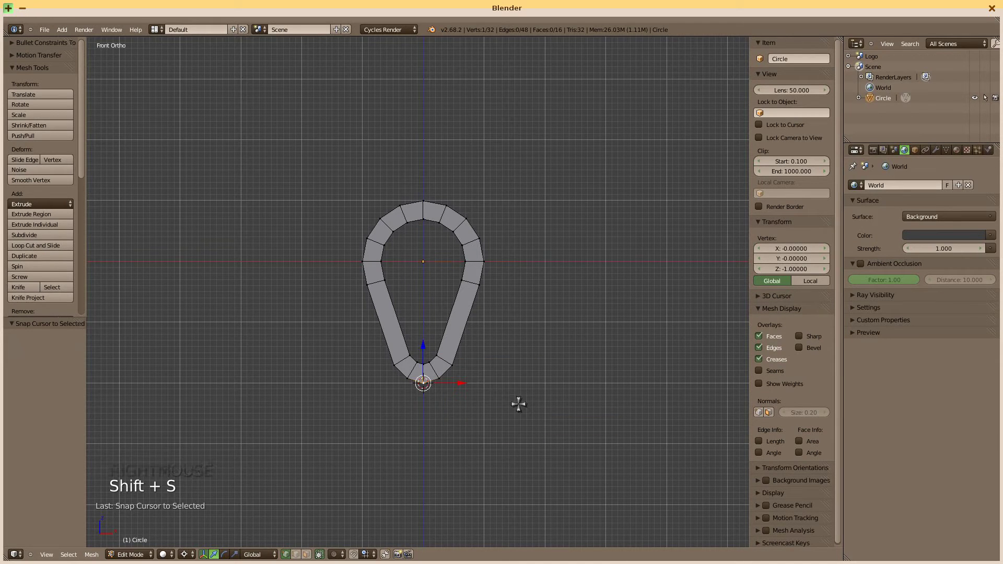
- Turn the ring 90° about Z, tilt it about 11°, and move it 0.25 along X
key("a")
key("a")
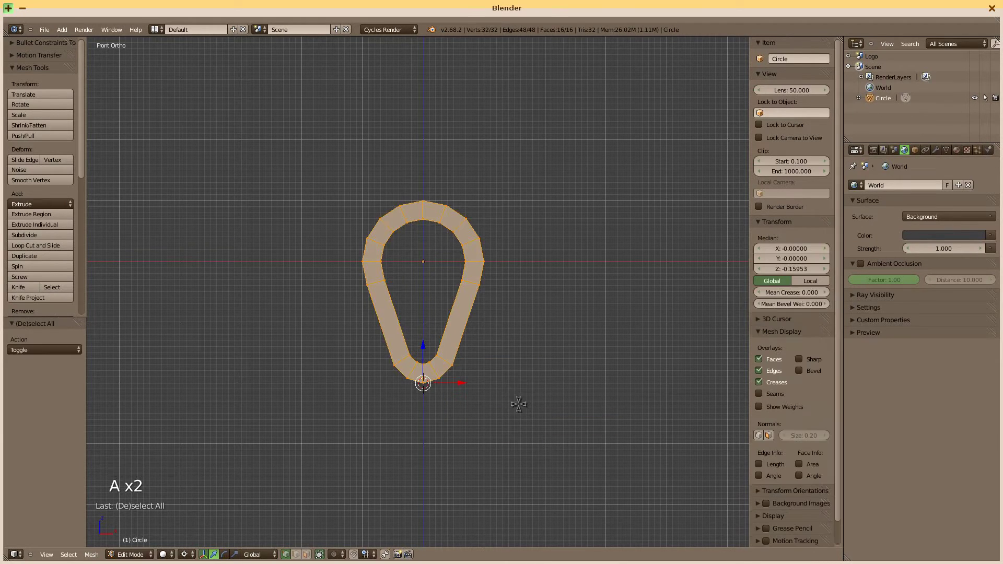
type("rz")
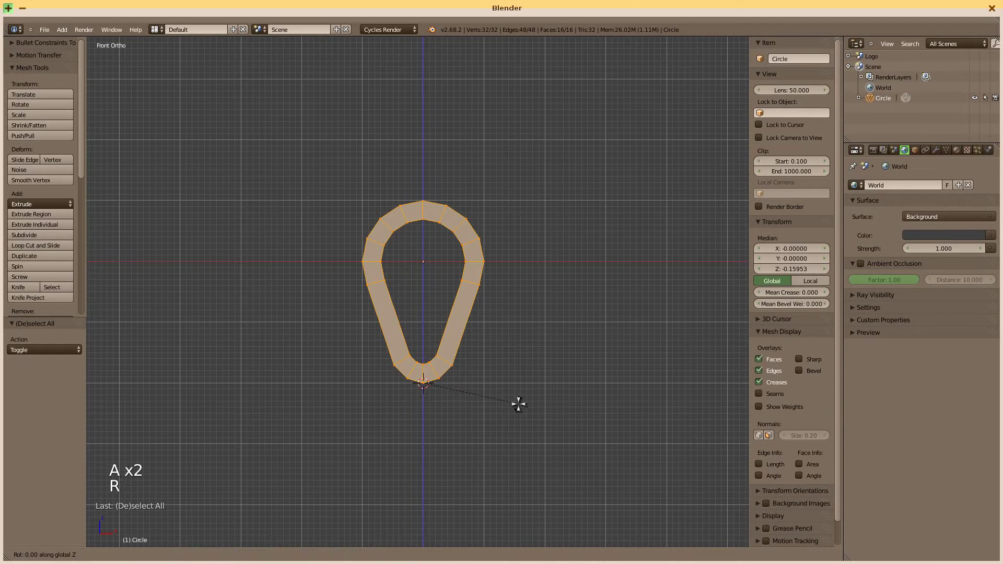
type("90")
key("Return")
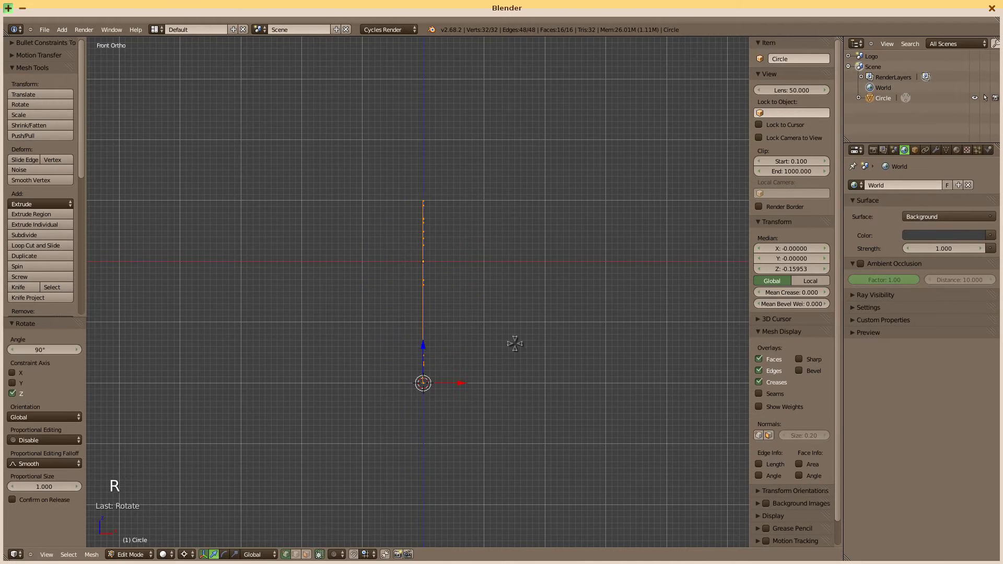
key("r")
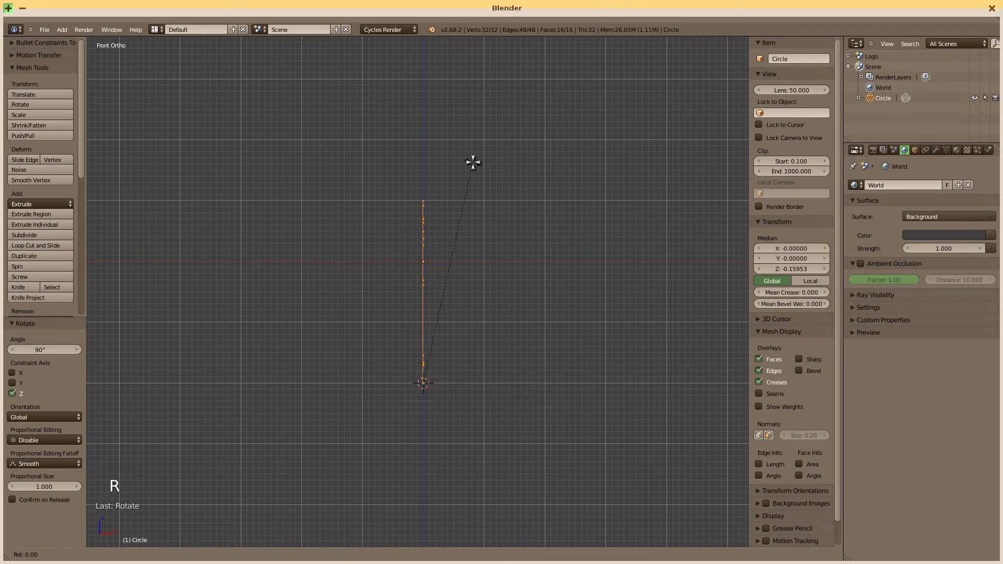
left_click(517, 170)
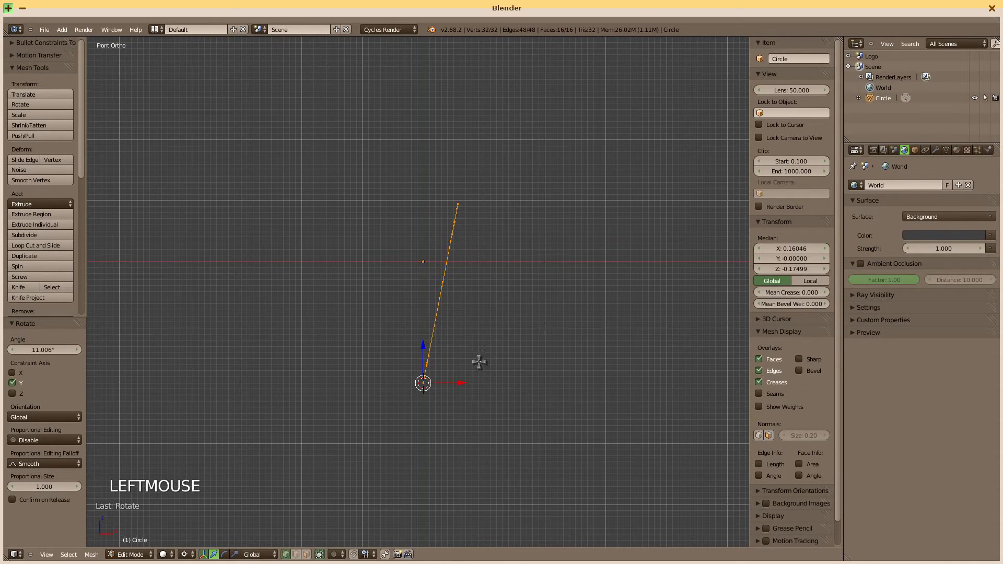
left_click_drag(463, 384, 493, 386, "ctrl")
middle_click_drag(475, 416, 460, 432)
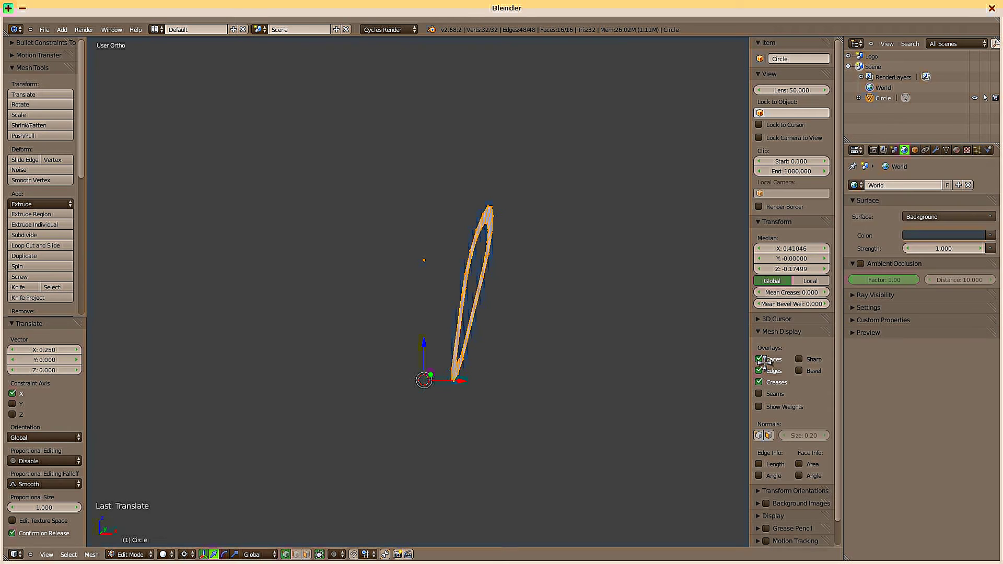
- Add a Mirror modifier along X to the ring with Clipping enabled
left_click(936, 151)
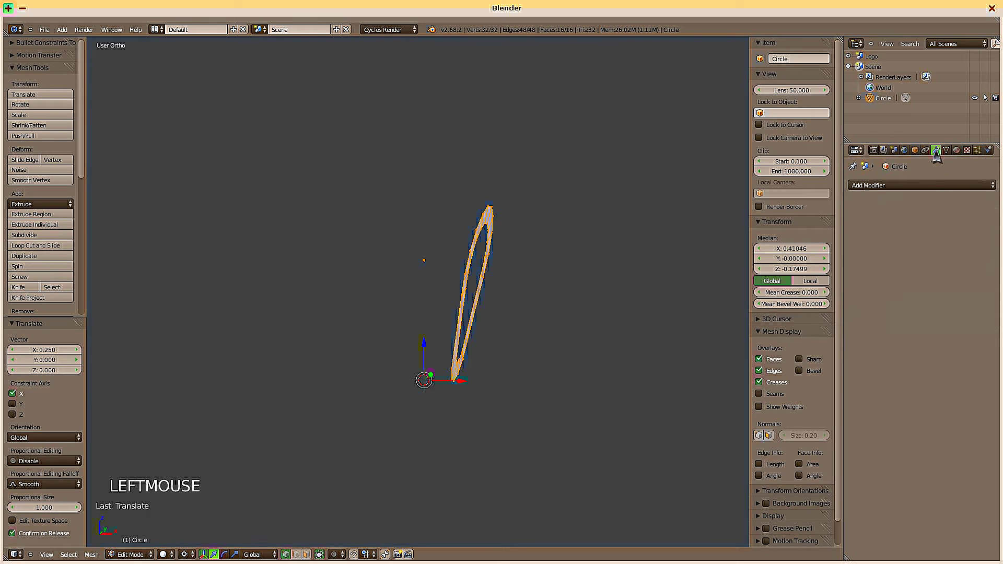
left_click(892, 186)
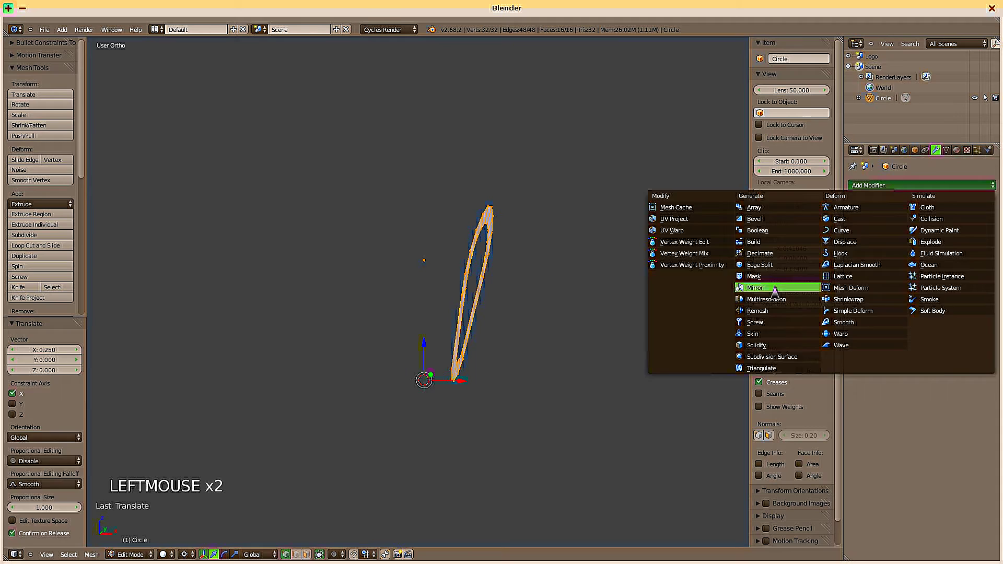
left_click(755, 287)
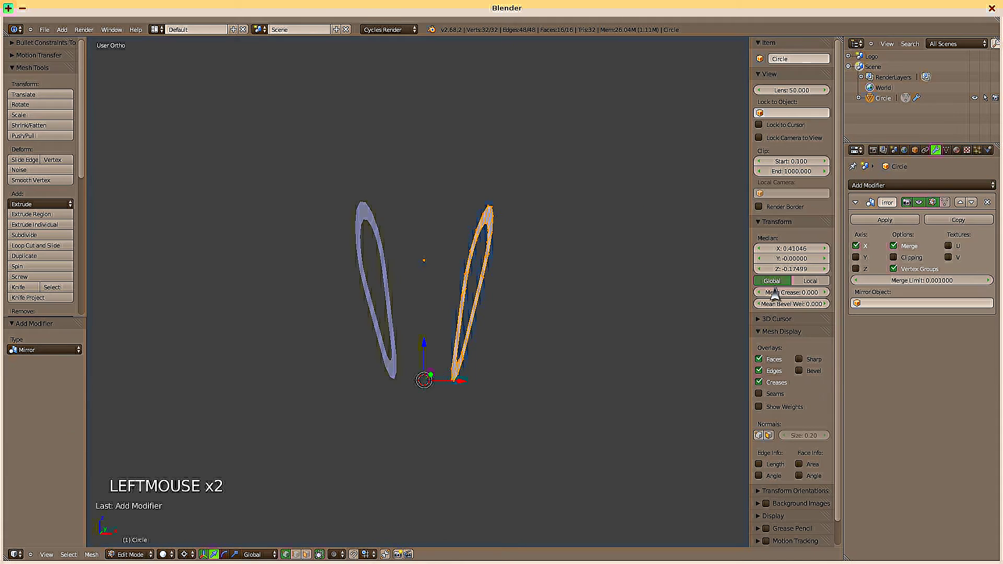
left_click(894, 258)
- Disable Mirror's Vertex Groups, then add Subdivision Surface with View 2 and Optimal Display
left_click(915, 271)
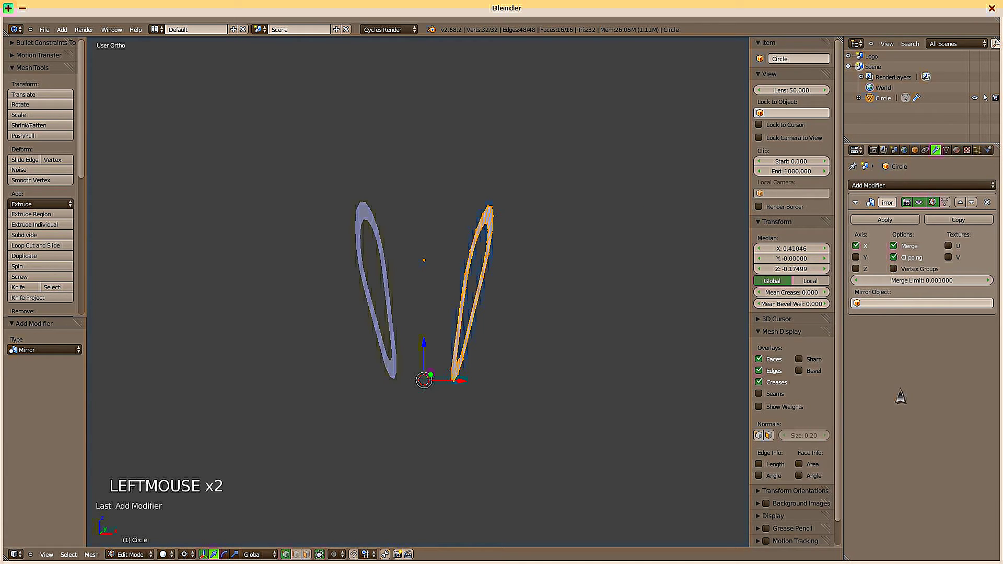
left_click(891, 186)
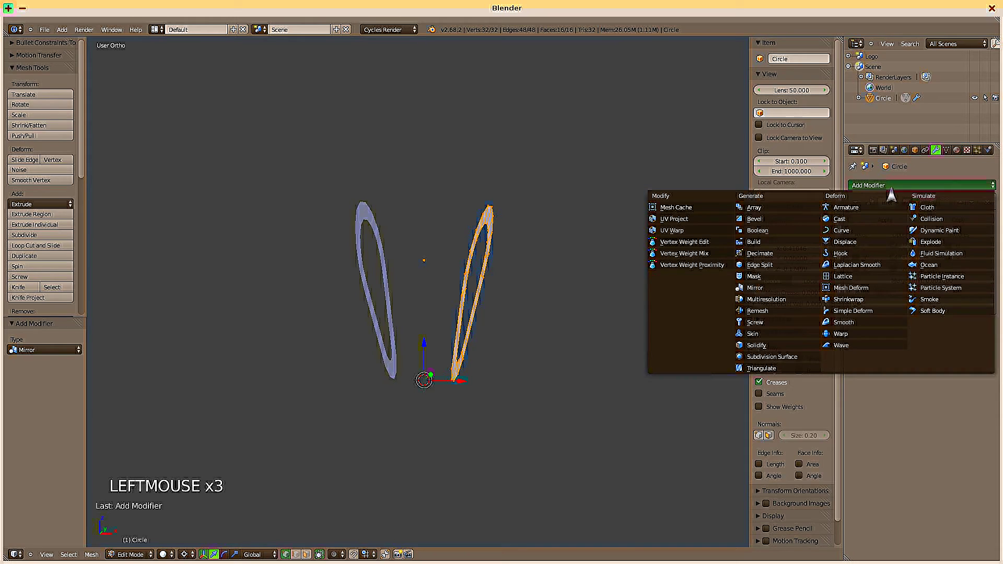
left_click(792, 357)
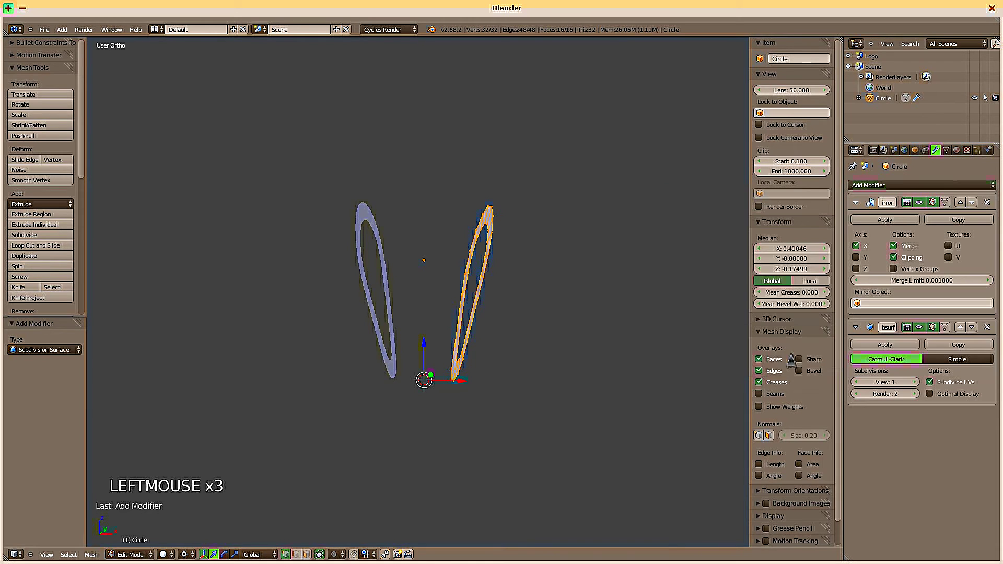
left_click(914, 383)
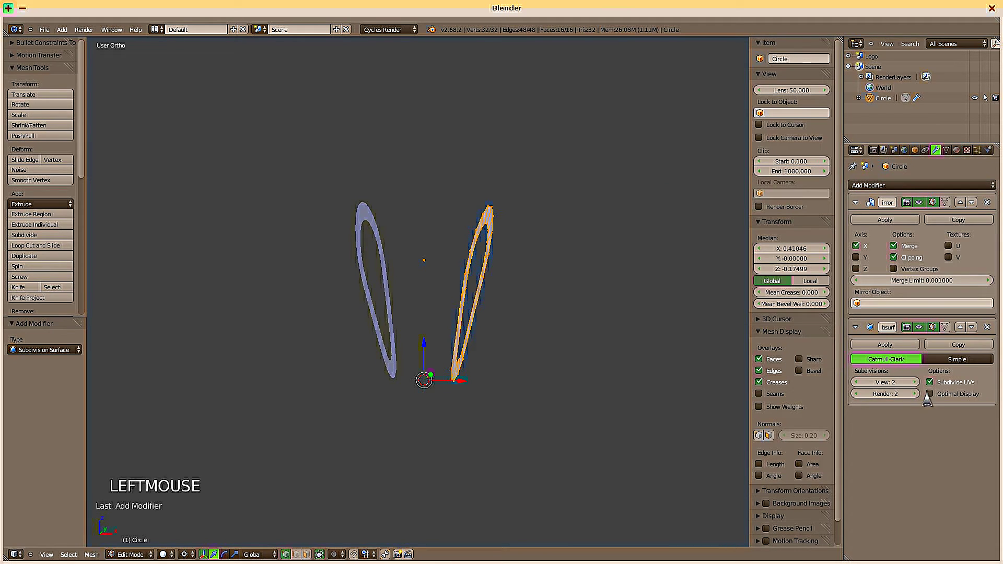
left_click(929, 394)
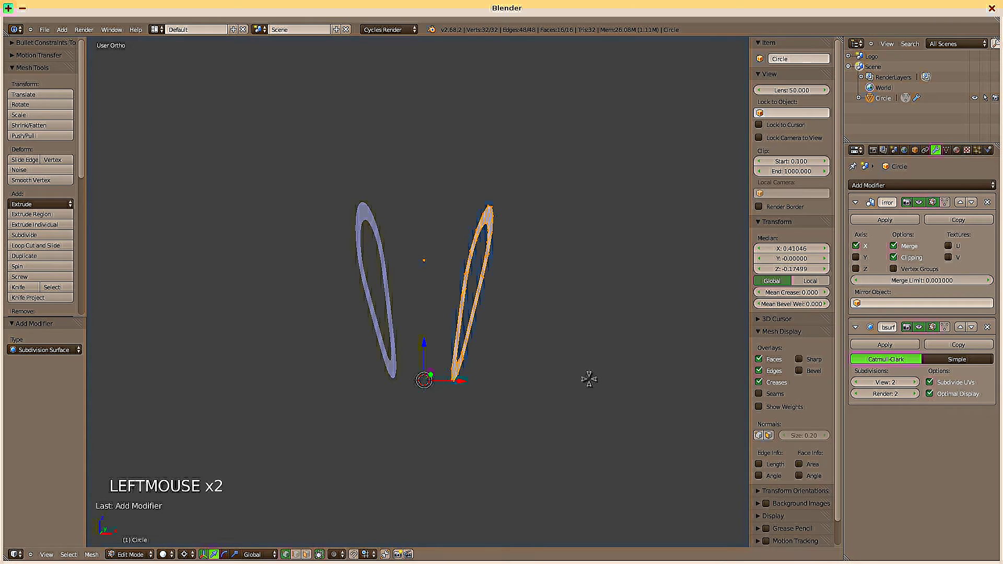
- Select the ring's inner and outer edge loops and extrude them -0.974 along X
key("a")
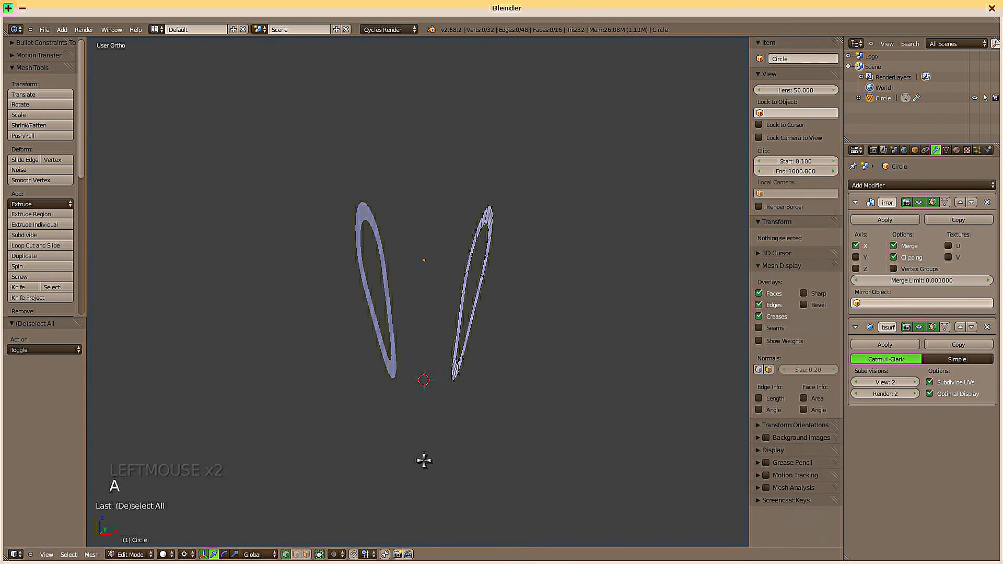
left_click(296, 554)
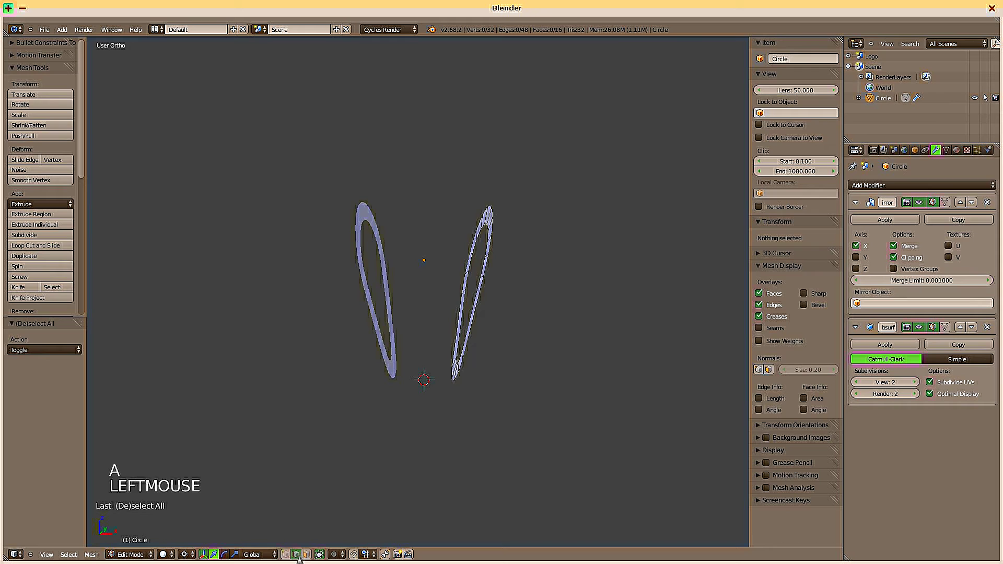
middle_click_drag(508, 435, 479, 437)
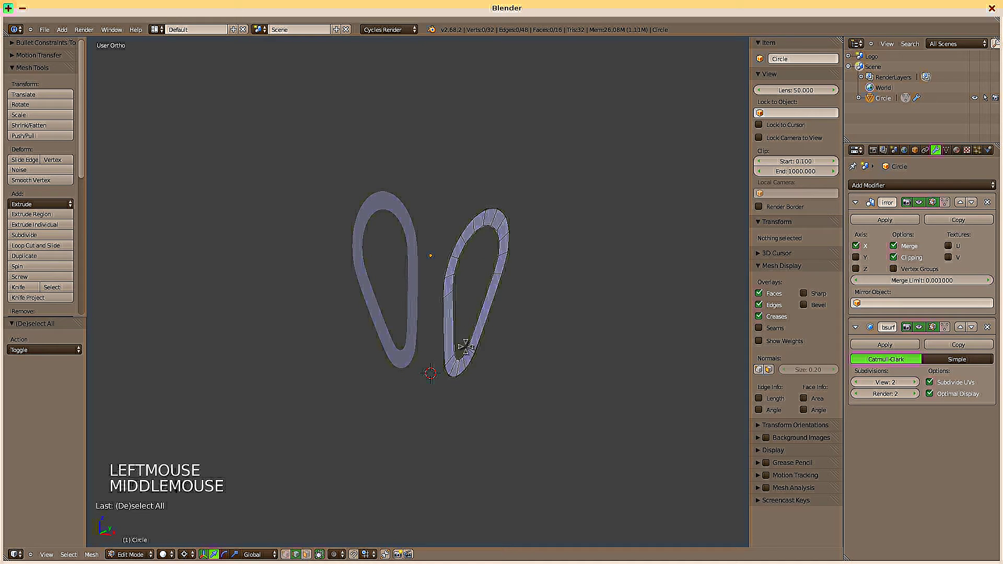
right_click(450, 316, "alt+shift")
right_click(442, 323, "alt+shift")
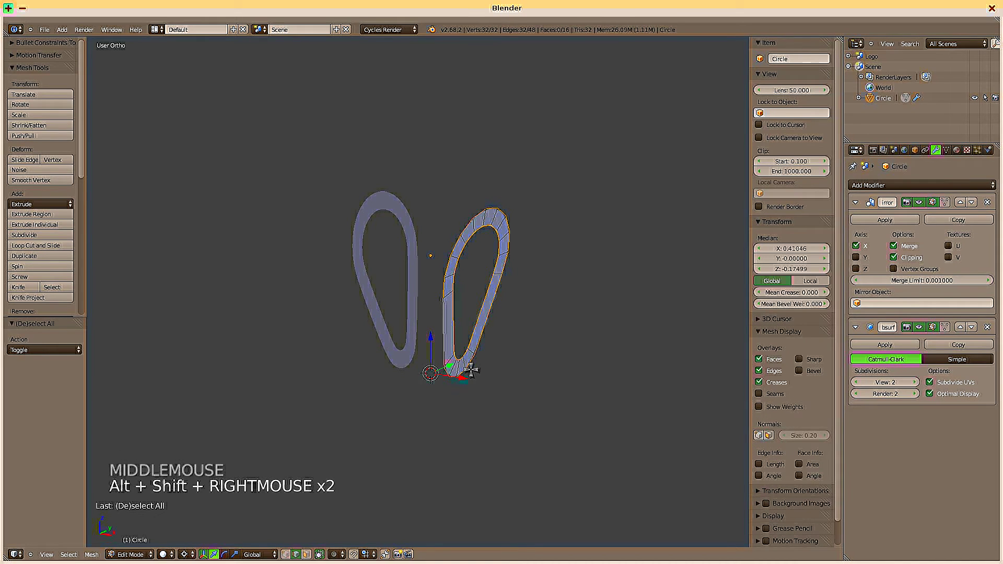
middle_click_drag(473, 385, 499, 390)
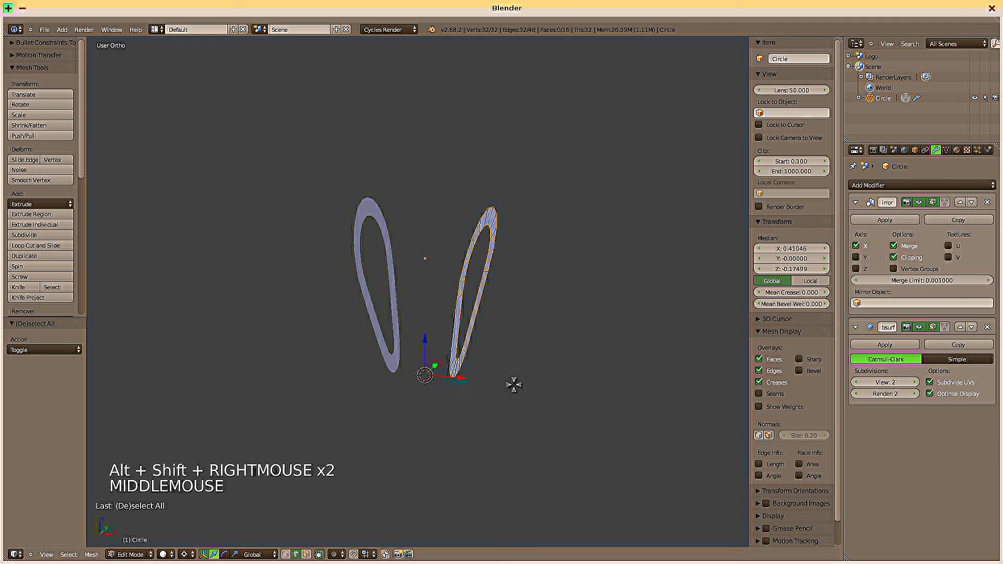
key("e")
key("e")
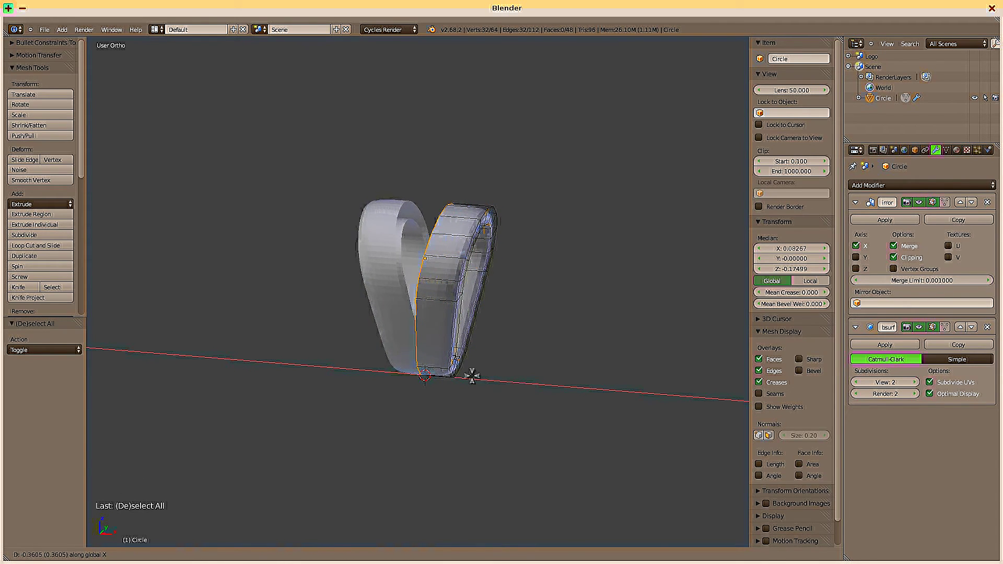
left_click(405, 338)
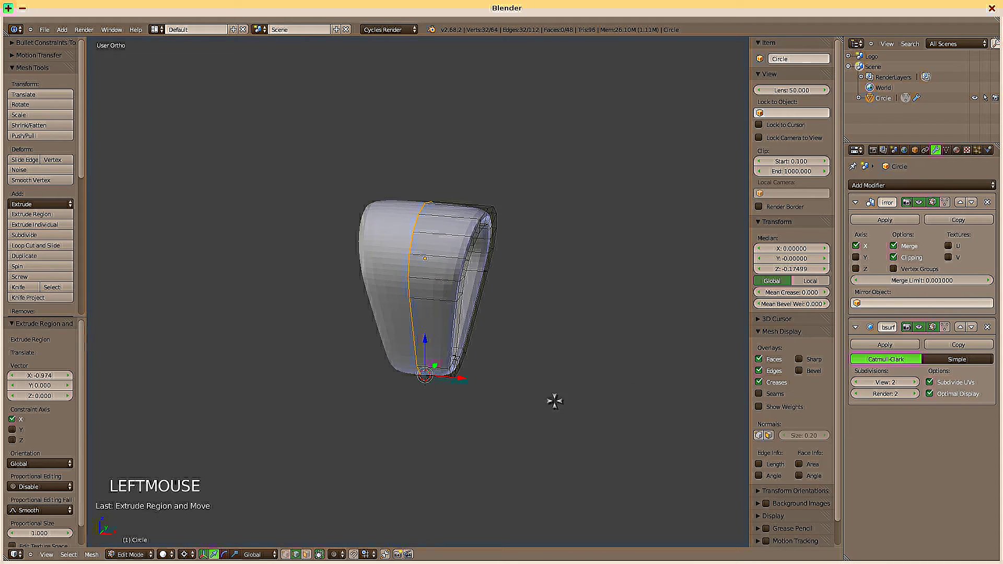
middle_click_drag(553, 401, 535, 401)
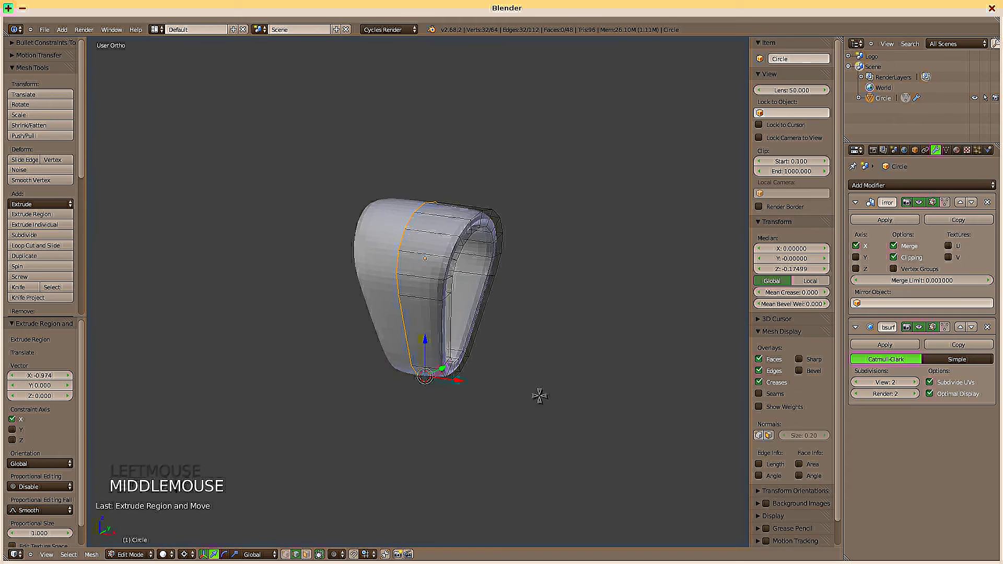
- Apply Shade Smooth to the entire teardrop band, then deselect everything
key("a")
key("a")
key("a")
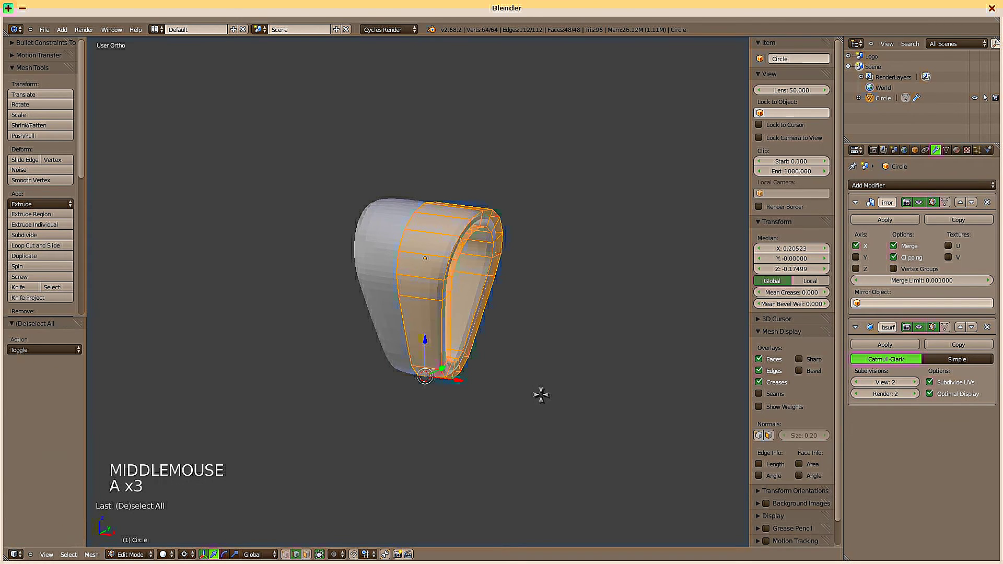
key("w")
key("w")
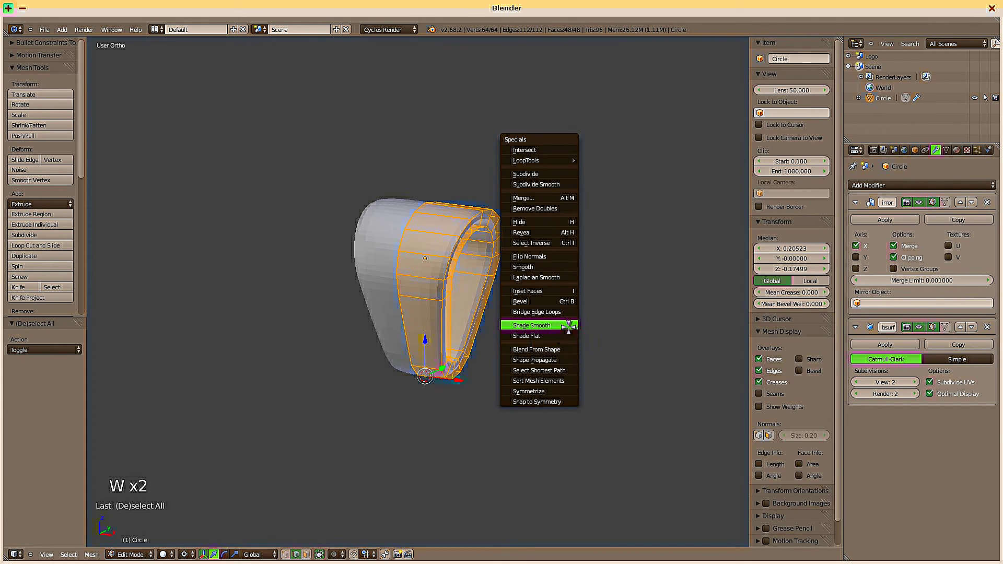
left_click(564, 325)
key("a")
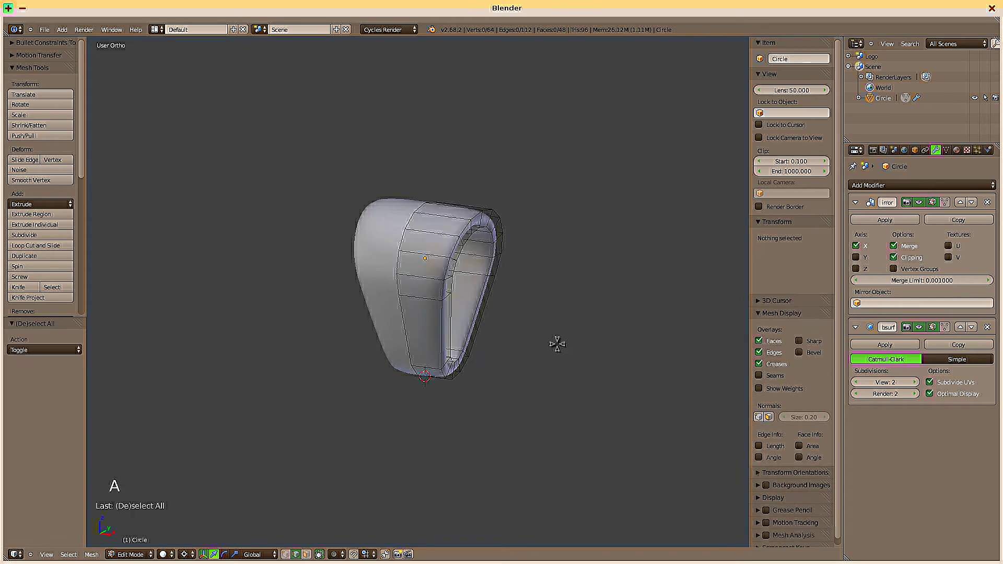
middle_click_drag(555, 342, 552, 357)
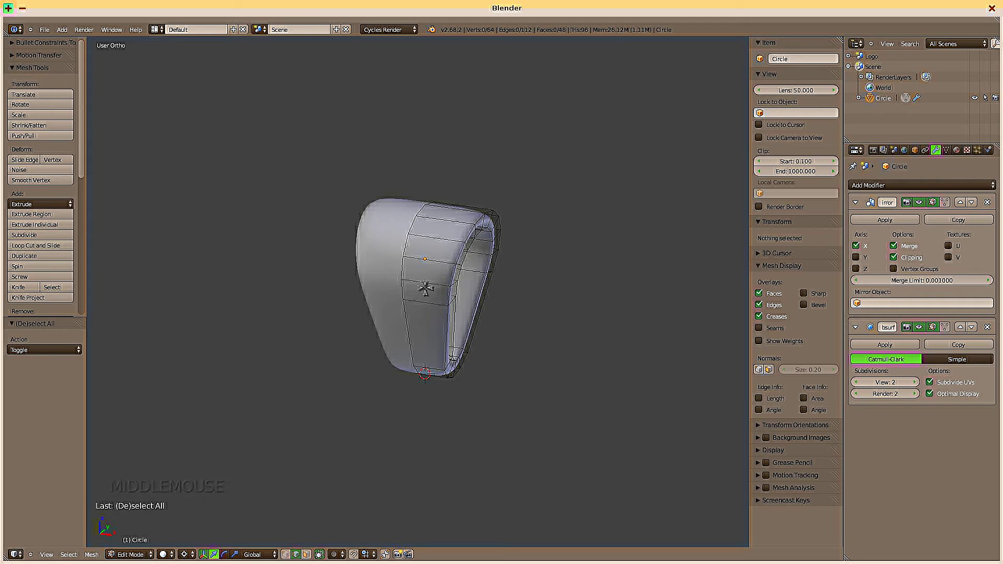
- Add two centred loop cuts, one on the band and one on the inner wall
key("ctrl+r")
left_click(426, 286)
right_click(426, 286)
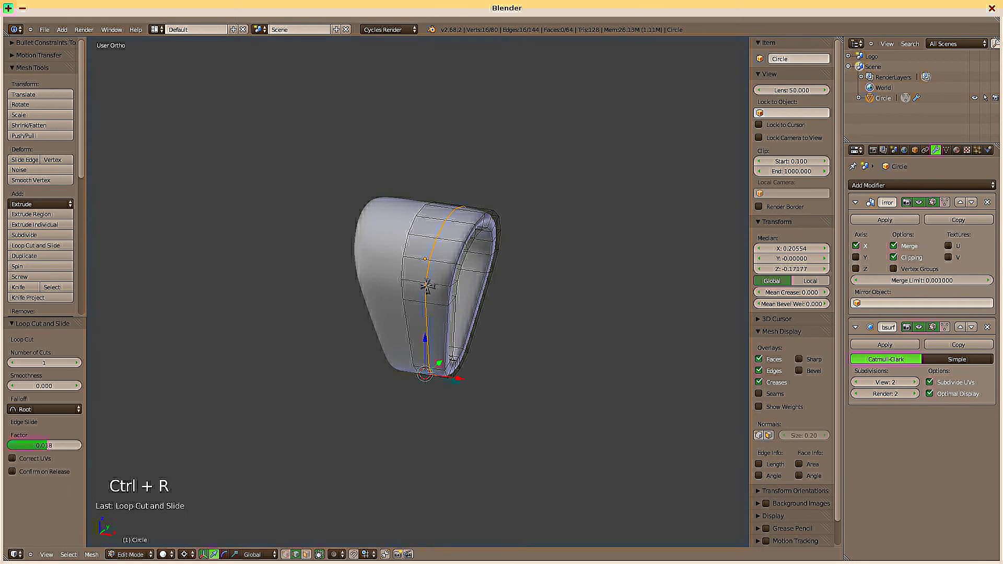
middle_click_drag(506, 337, 472, 274)
key("ctrl+r")
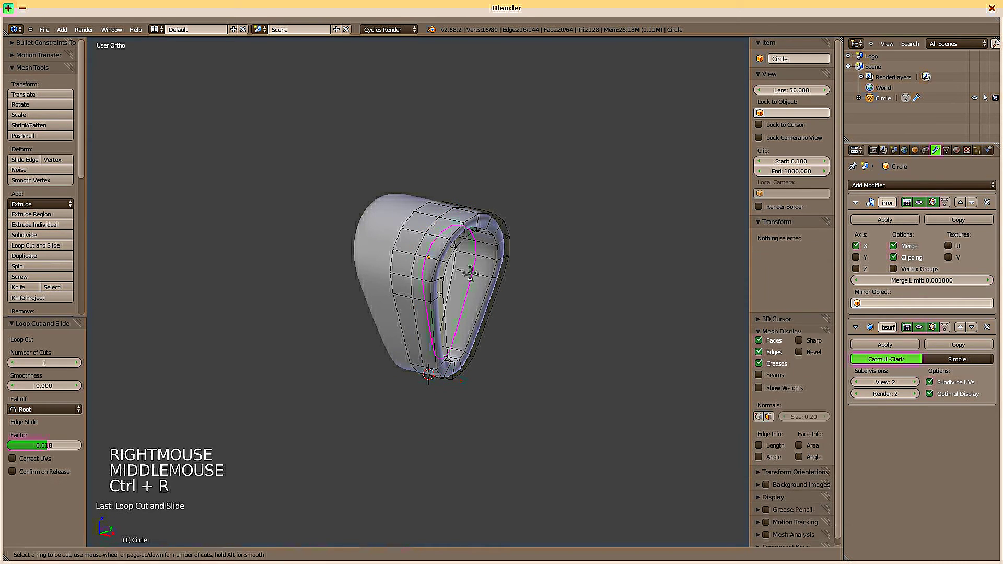
left_click(471, 273)
right_click(471, 274)
middle_click_drag(508, 383, 517, 385)
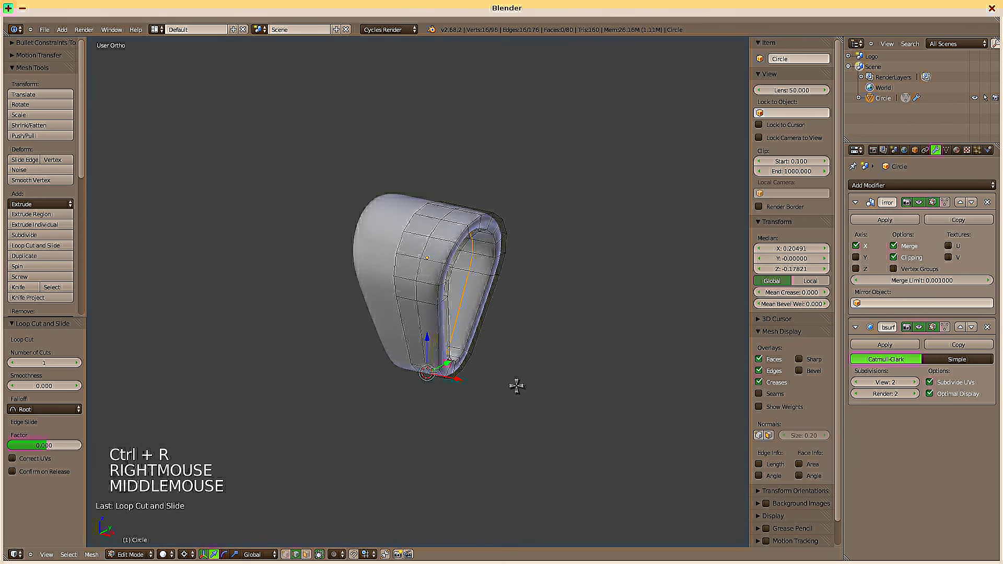
- Select the middle edge loops, set the pivot to Median Point, and start scaling them
right_click(419, 322, "alt+shift")
right_click(397, 312, "alt+shift")
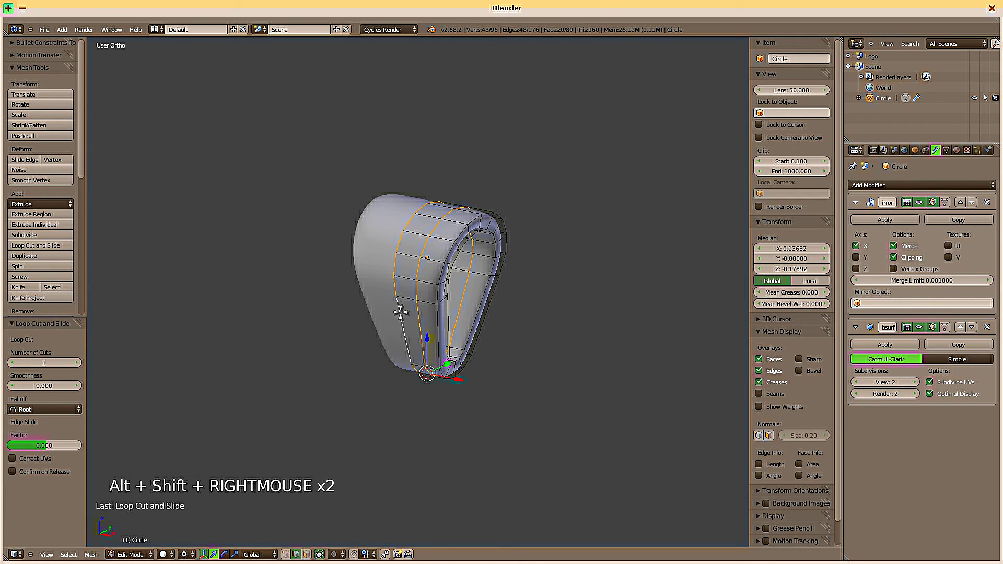
right_click(465, 294, "alt+shift")
mouse_move(495, 387)
middle_mouse_down()
mouse_move(513, 374)
mouse_move(500, 386)
middle_mouse_up()
middle_click_drag(441, 336, 410, 395, "shift")
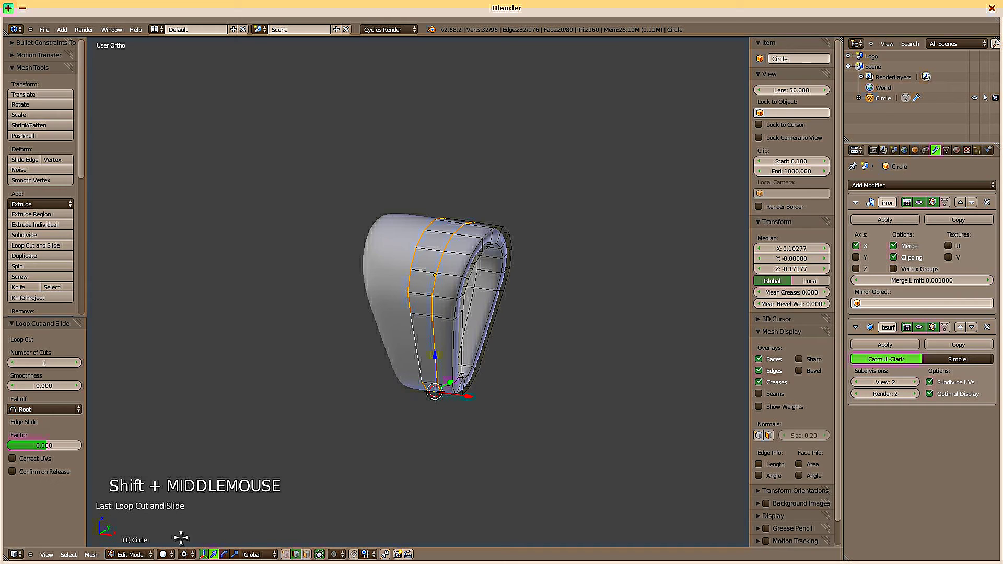
left_click(186, 555)
left_click(207, 543)
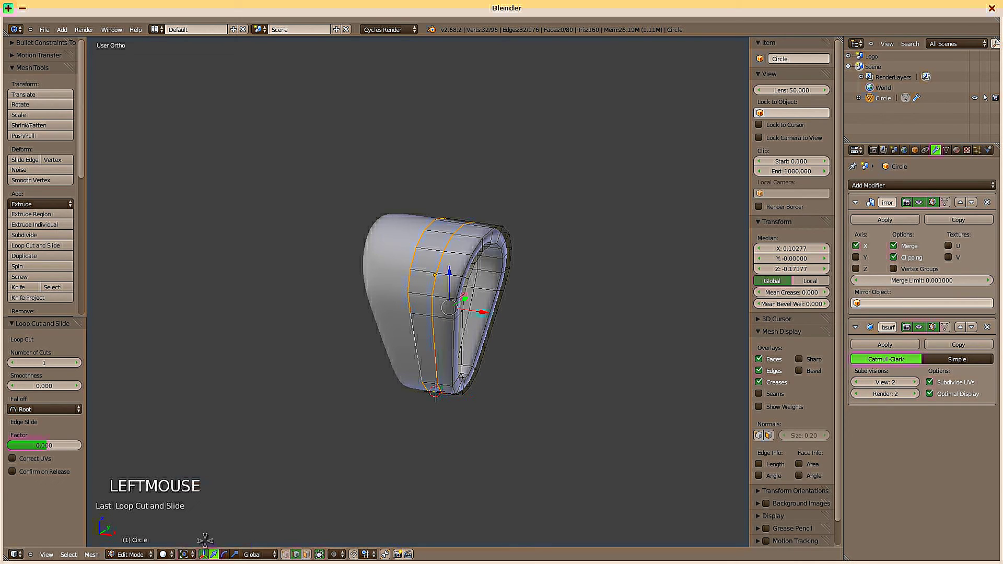
middle_click_drag(315, 455, 307, 449, "shift")
middle_click_drag(416, 444, 437, 425, "shift")
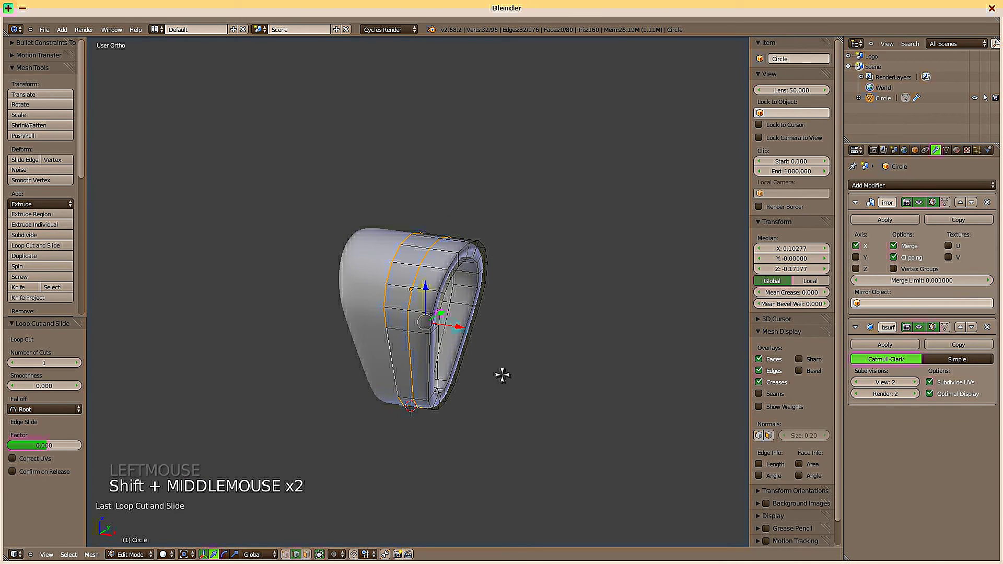
key("s")
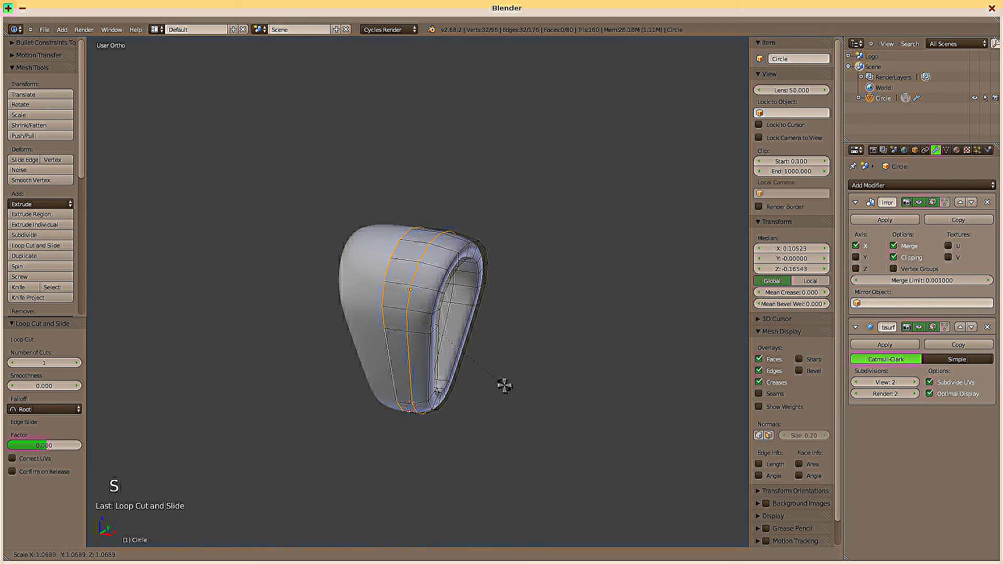
- Confirm the 1.07 scale, then shift the two inner-opening loops 0.08 along X
left_click(502, 387)
mouse_move(494, 399)
middle_mouse_down()
mouse_move(504, 403)
mouse_move(467, 394)
mouse_move(491, 386)
middle_mouse_up()
key("a")
right_click(501, 388, "alt+shift")
right_click(459, 341, "alt+shift")
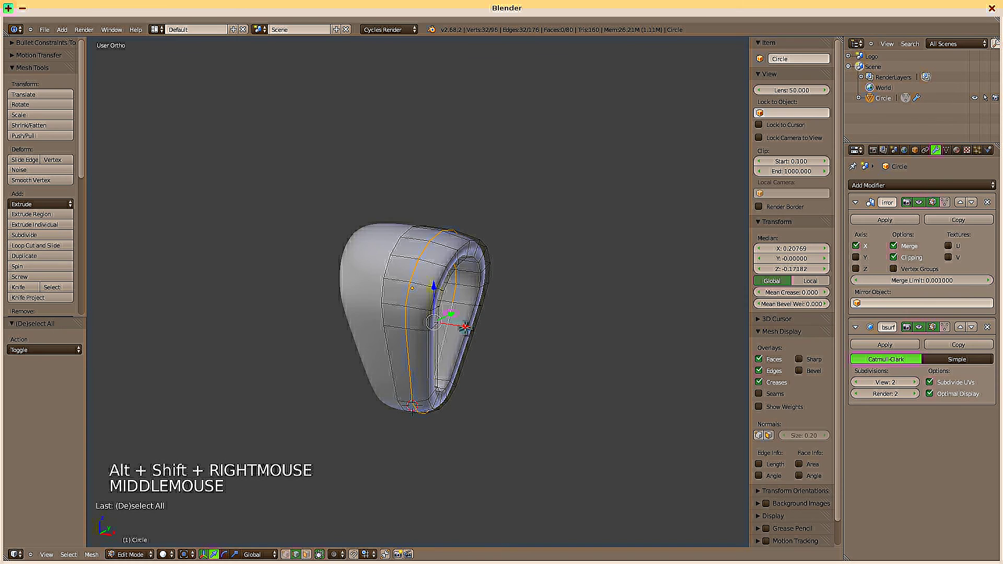
left_click_drag(465, 329, 473, 332)
middle_click_drag(473, 332, 401, 323)
key("a")
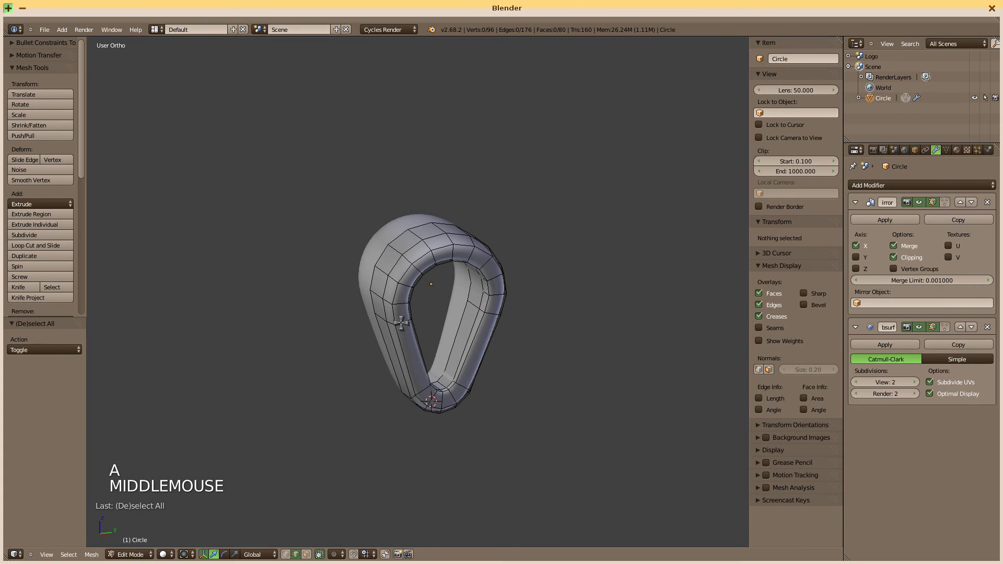
- Cut a new edge loop along the inner rim, shift it 0.031 along X, and return to Object Mode
key("ctrl+r")
left_click(402, 322)
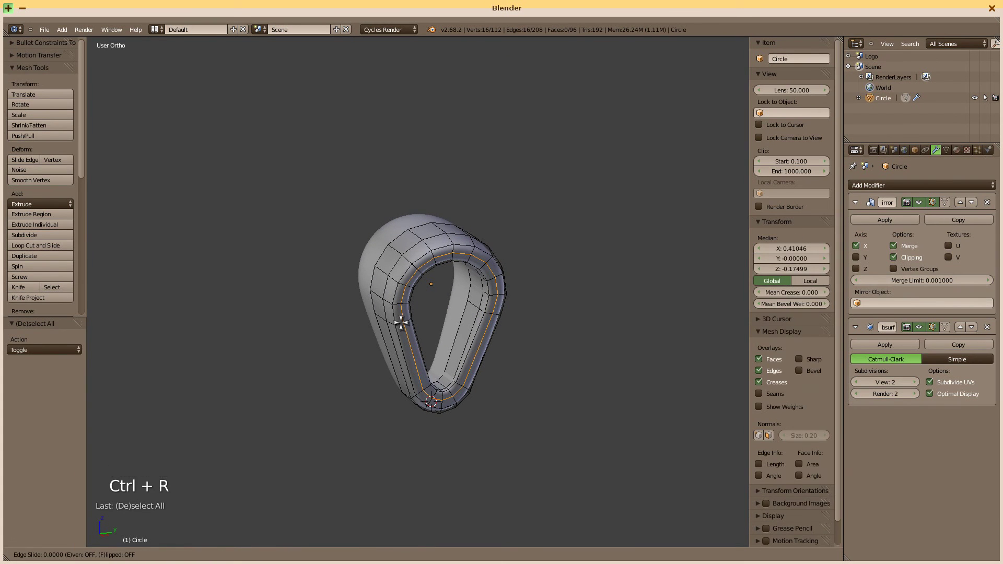
right_click(421, 322)
middle_click_drag(422, 323, 475, 332)
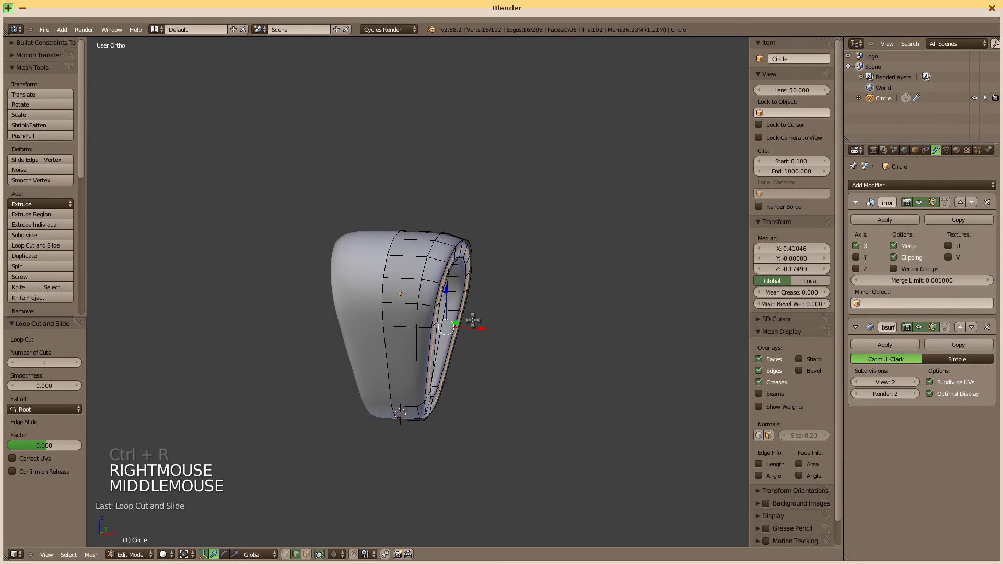
left_click_drag(483, 329, 488, 332)
middle_click_drag(504, 381, 480, 401)
key("Tab")
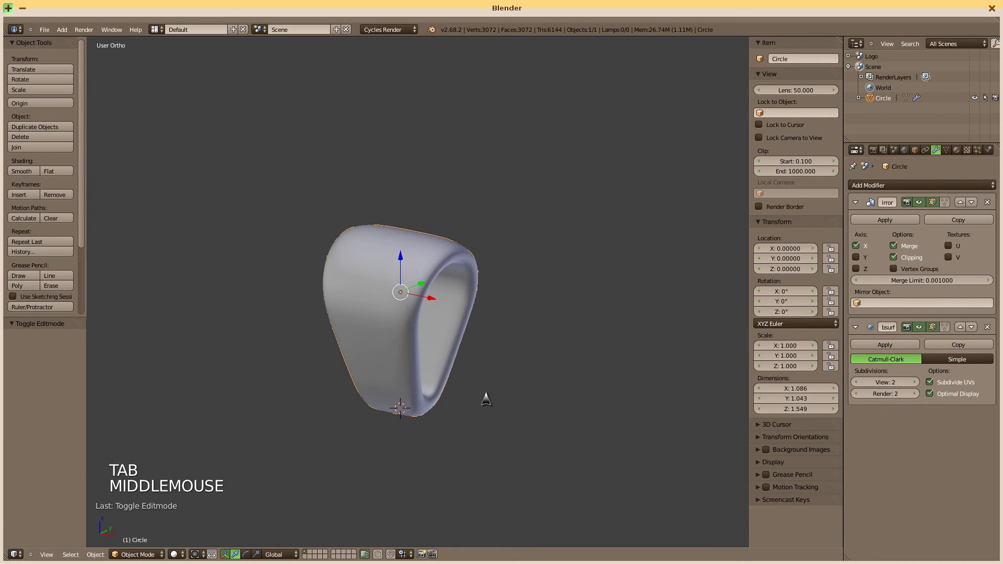
- Switch the viewport to perspective and shade the ring with a glossy metallic Matcap
key("KP_5")
mouse_move(486, 399)
middle_mouse_down()
mouse_move(472, 383)
mouse_move(495, 391)
middle_mouse_up()
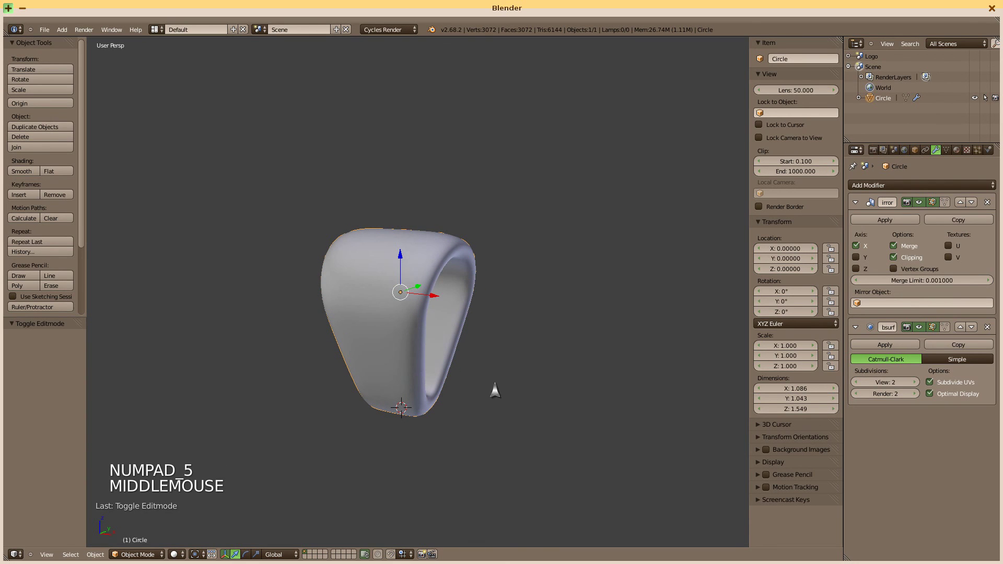
left_click(758, 463)
scroll(758, 473, "down", 4)
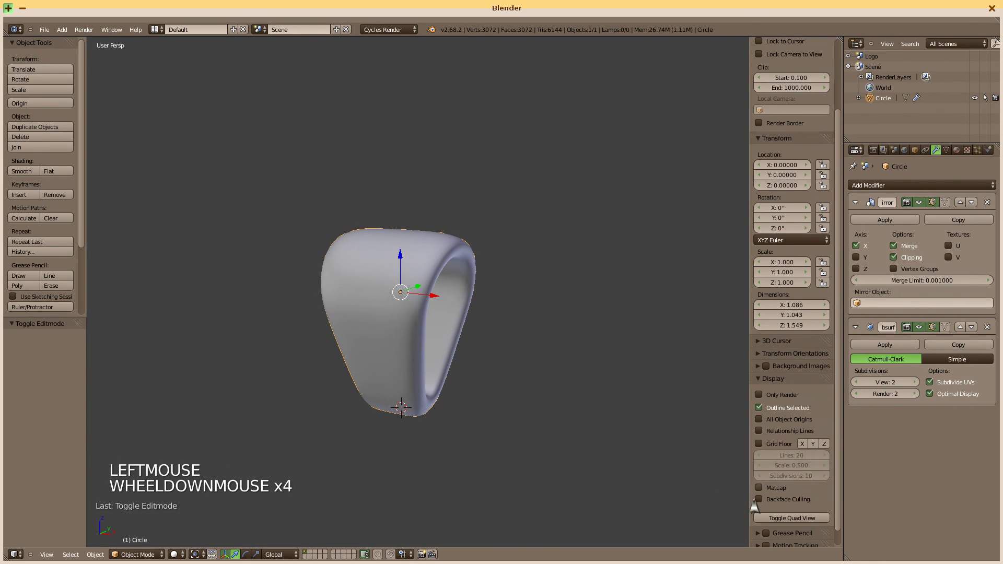
left_click(759, 488)
middle_click_drag(577, 421, 475, 390)
mouse_move(471, 386)
middle_mouse_down()
mouse_move(504, 387)
mouse_move(508, 377)
mouse_move(510, 385)
mouse_move(618, 385)
mouse_move(488, 392)
mouse_move(525, 390)
middle_mouse_up()
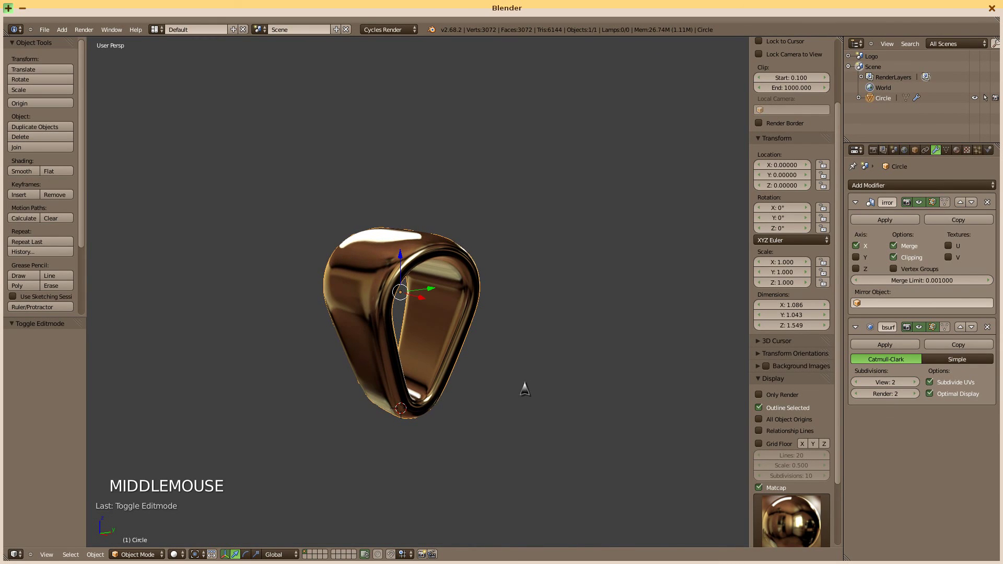